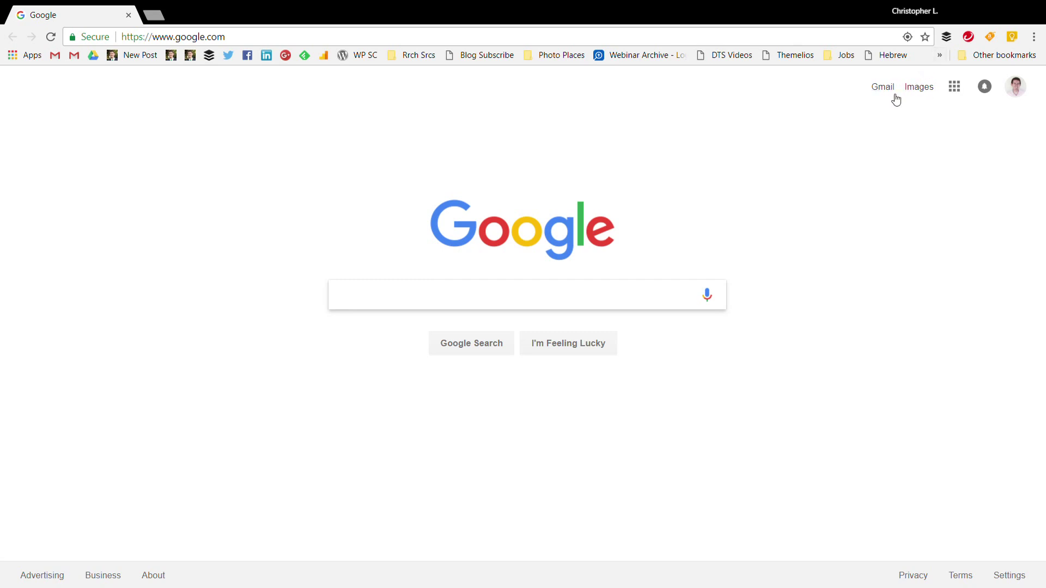
Open the LIFEGroups groups list and start a new group
click(792, 151)
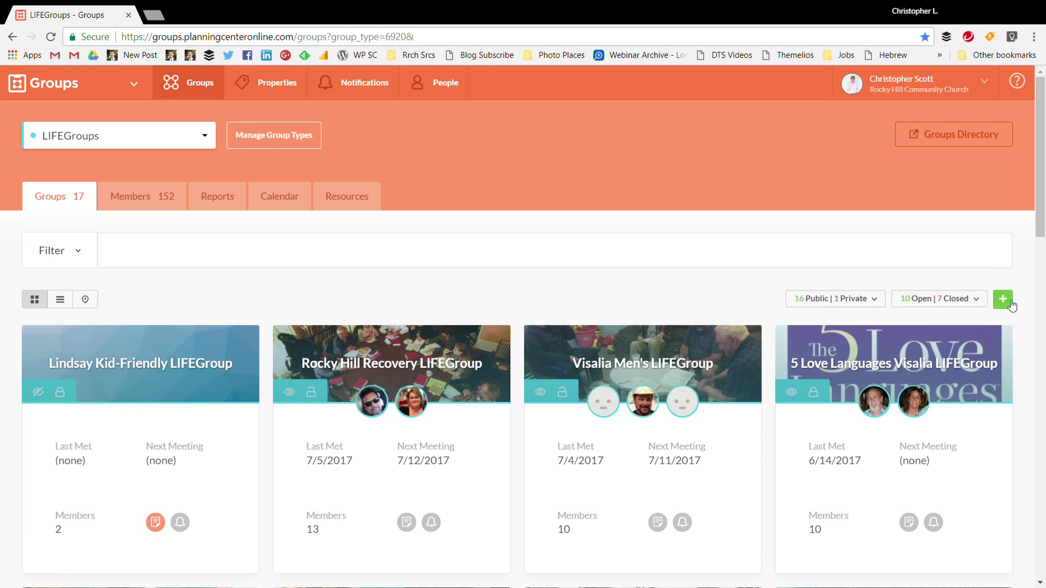
click(1004, 299)
Create a LIFEGroups-type group named 'Deep Foundations LIFEGroup'
click(460, 178)
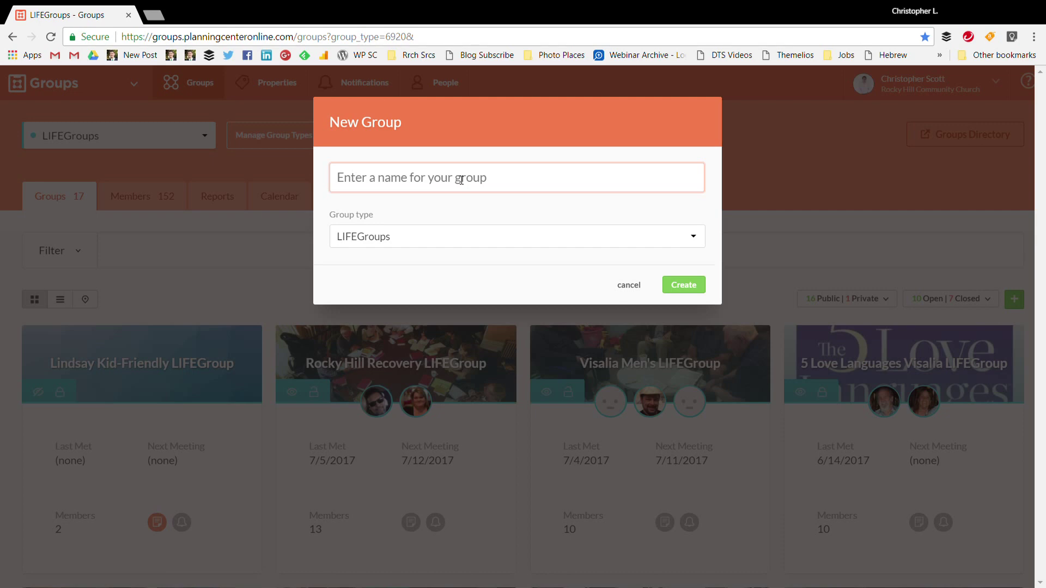
text(Deep Fo)
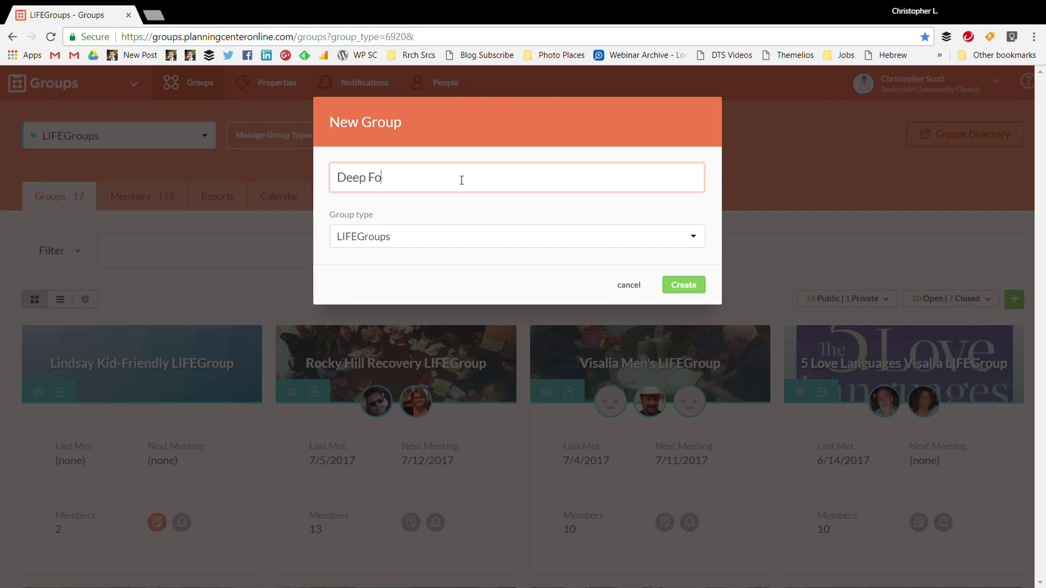
text(undations LIFEGroup)
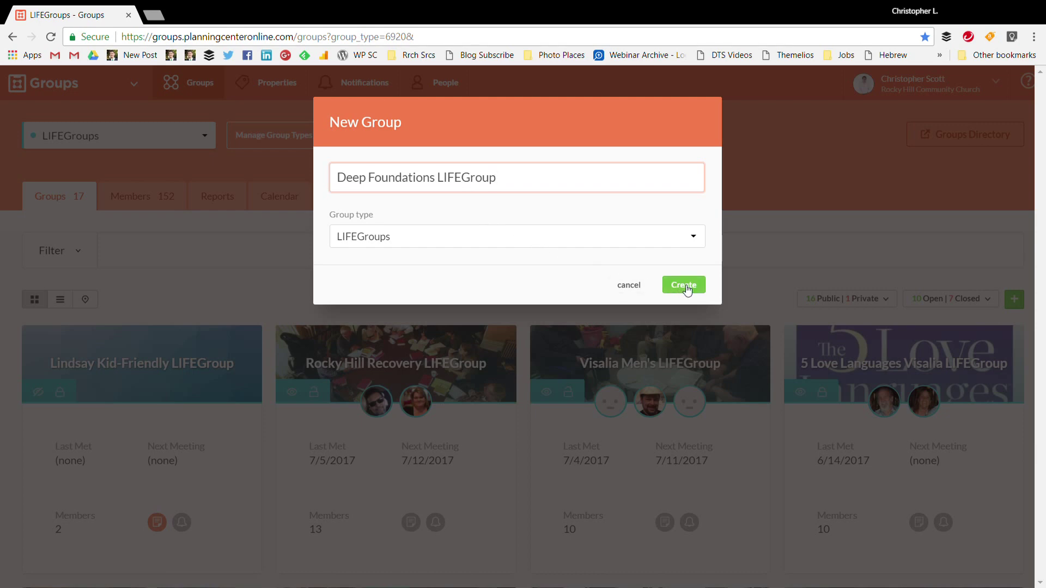
click(687, 290)
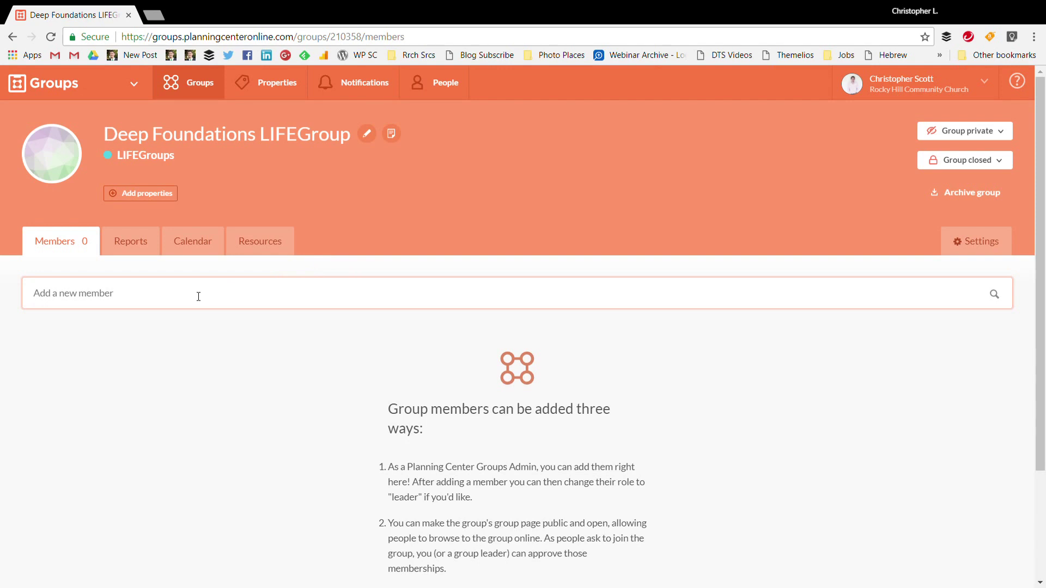
Add the searched person as a Member without email notice, then clear the member search
text(Christopher)
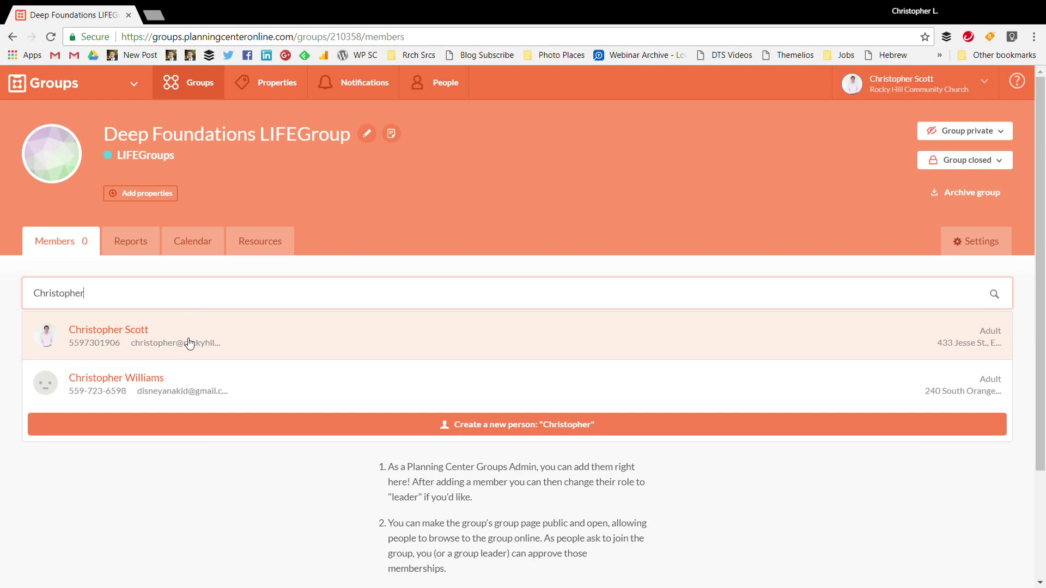
click(189, 343)
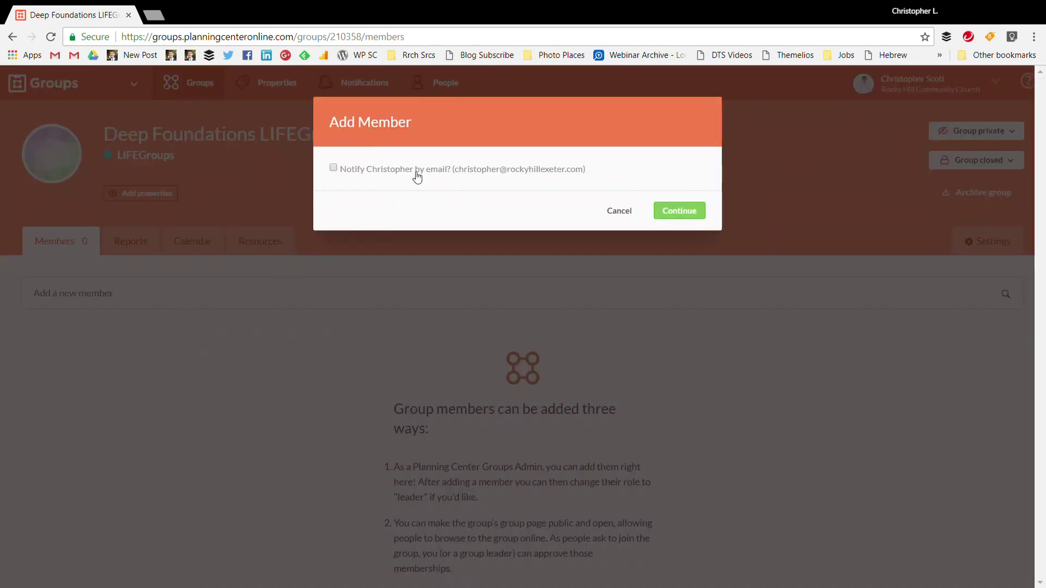
click(671, 215)
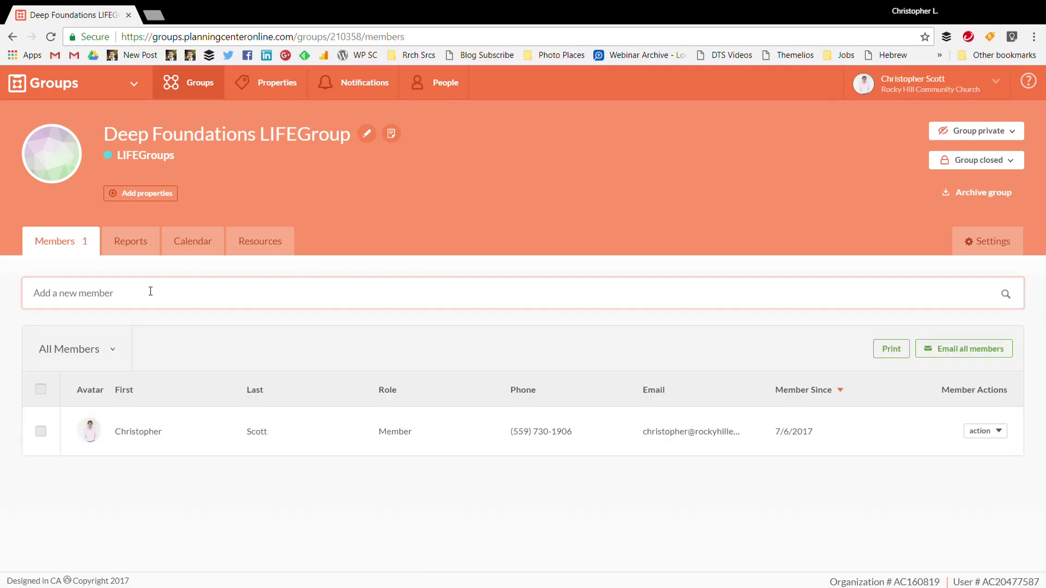
text(Jason)
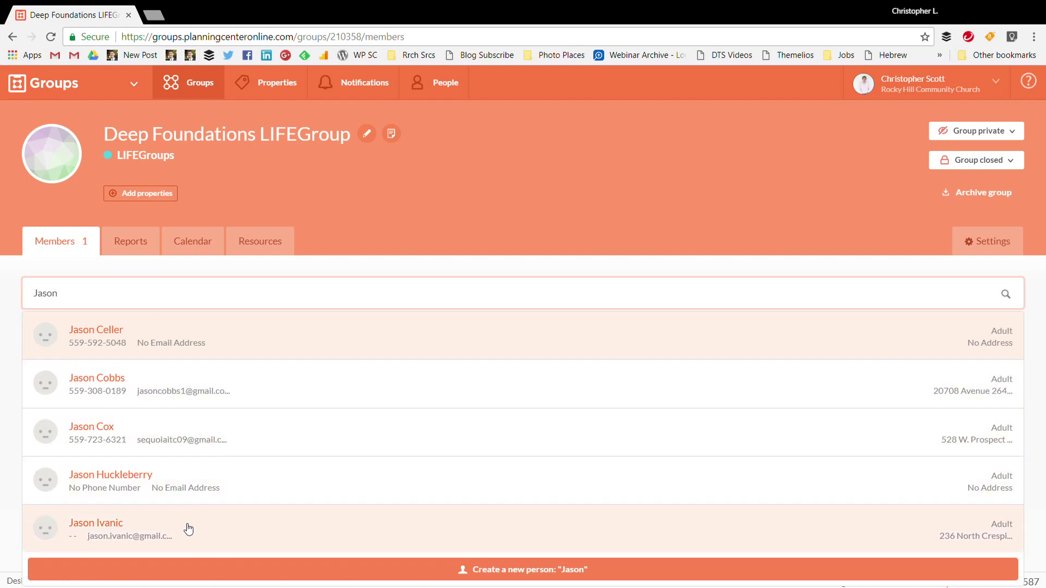
key(BackSpace)
key(BackSpace)
key(BackSpace)
key(BackSpace)
key(BackSpace)
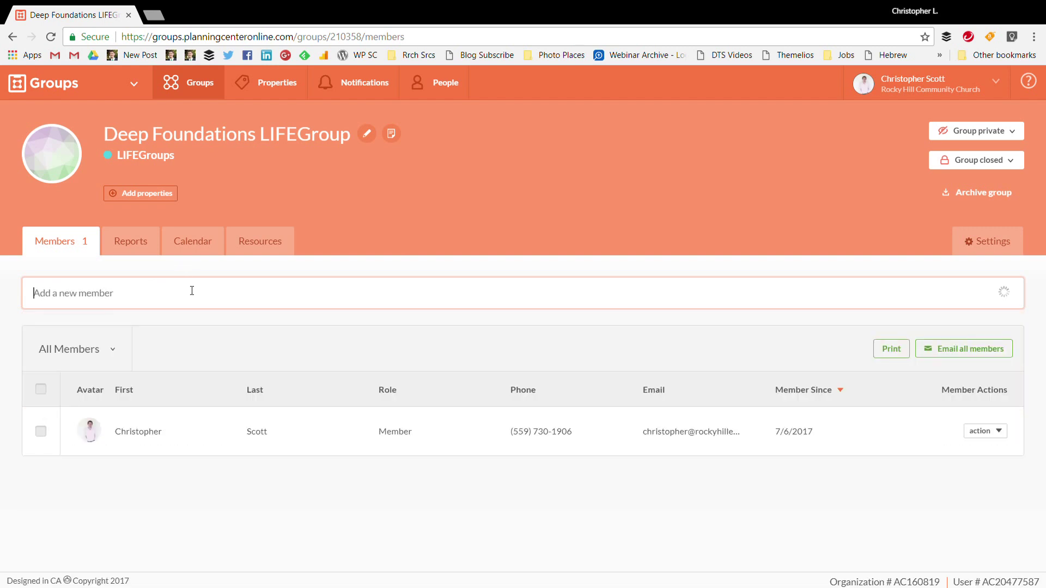
click(395, 209)
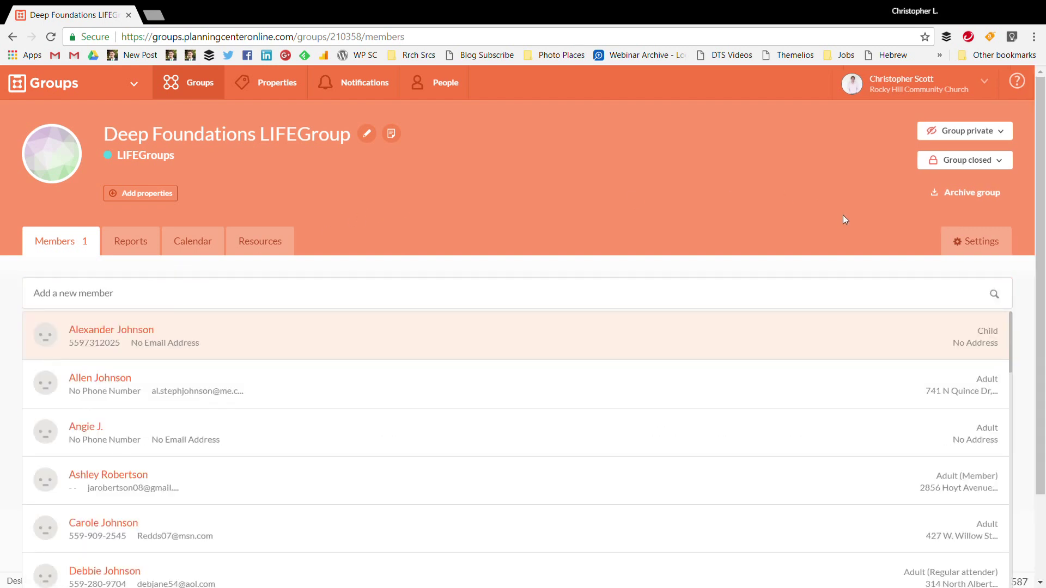
Go to the Deep Foundations LIFEGroup's Settings tab
click(284, 241)
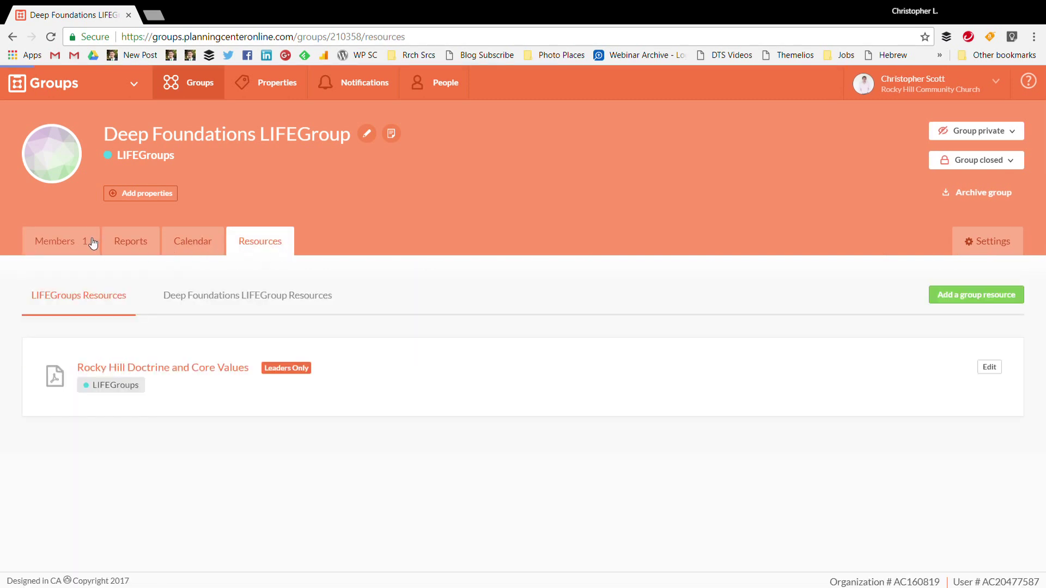
click(95, 243)
click(998, 244)
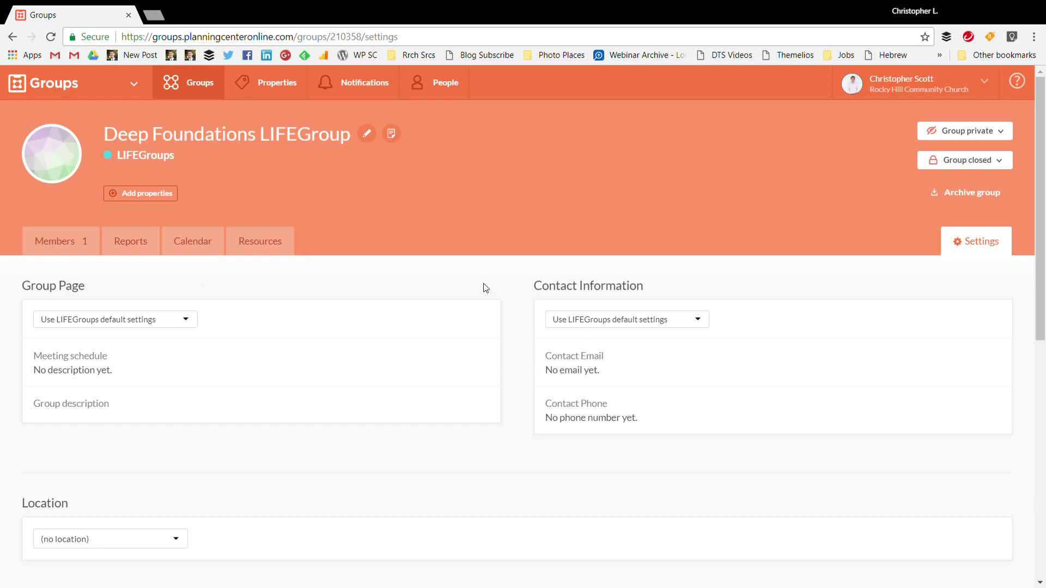
Override the group page defaults and set the meeting schedule to 'Sundays, 6:30pm'
click(192, 321)
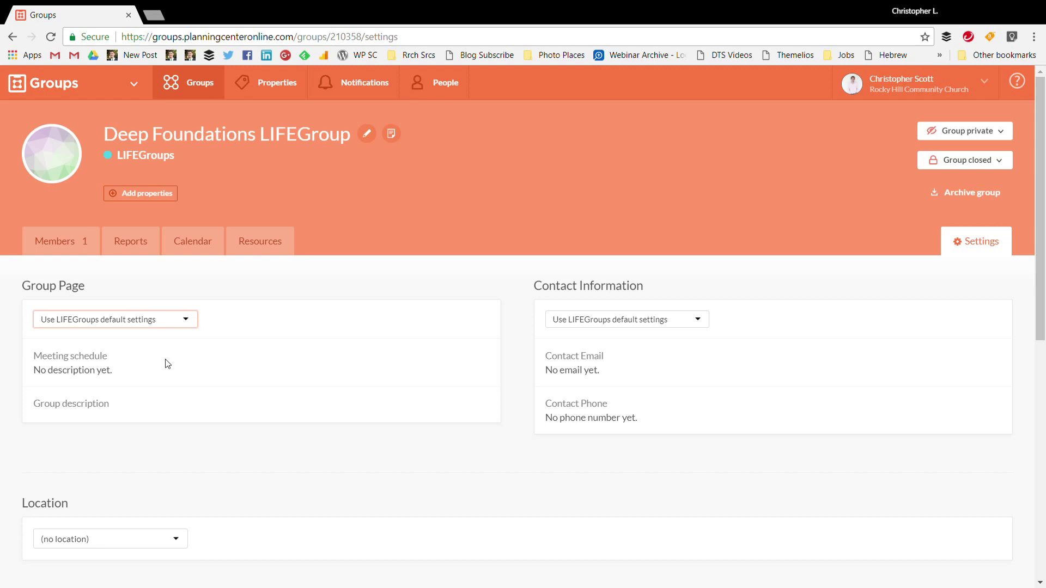
key(Down)
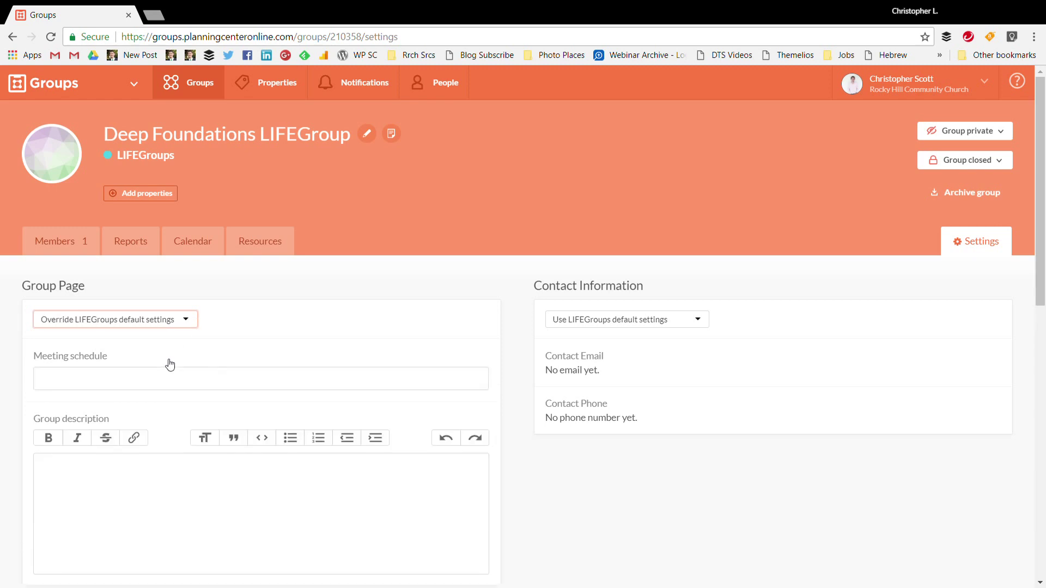
click(153, 383)
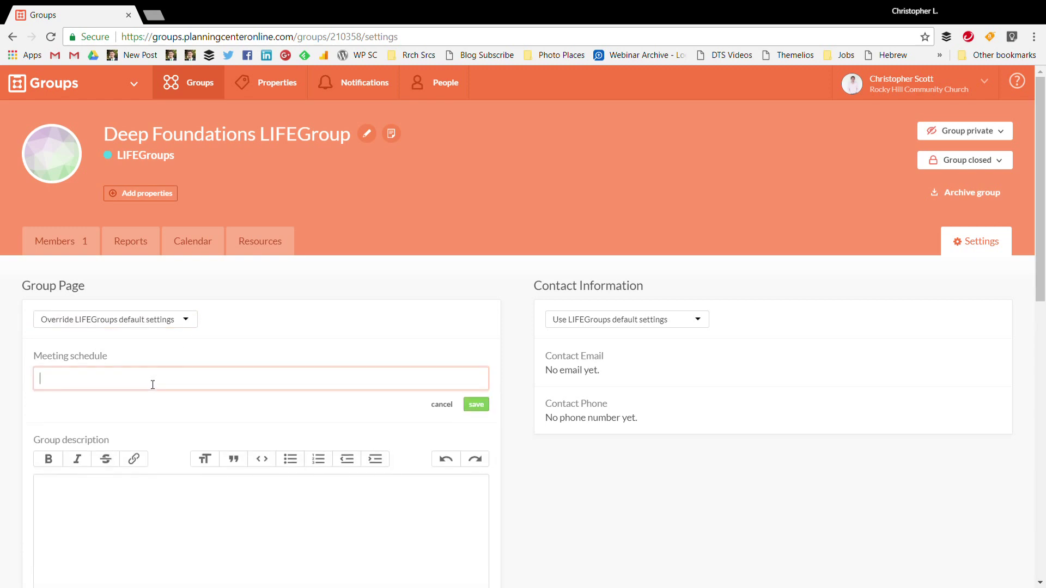
text(Sundays, 6:30pm)
Save a description saying the group studies the book, with the italic Systematic Theology title and author
scroll(151, 387, down, 2)
click(144, 434)
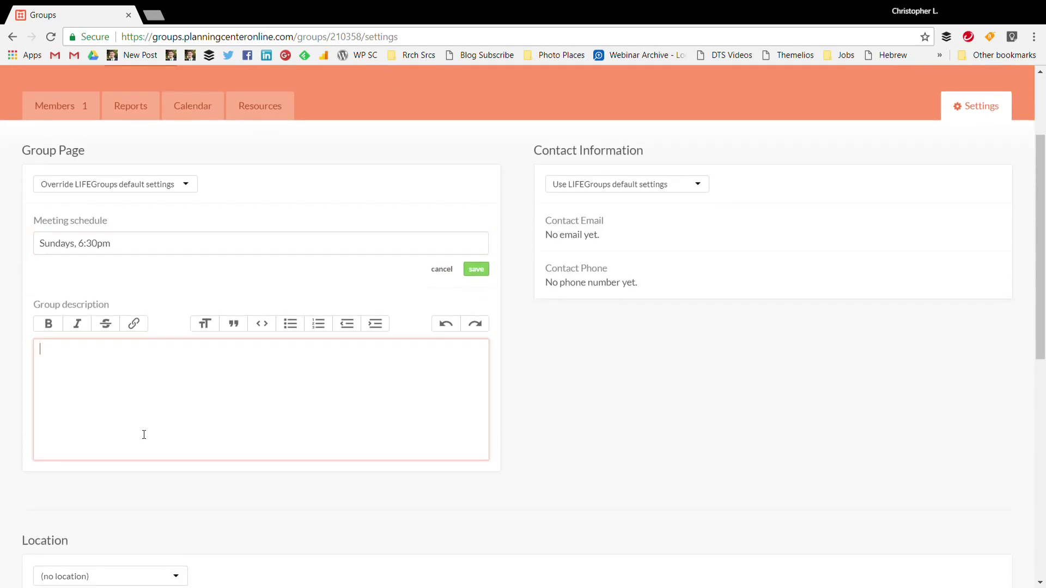
text(This )
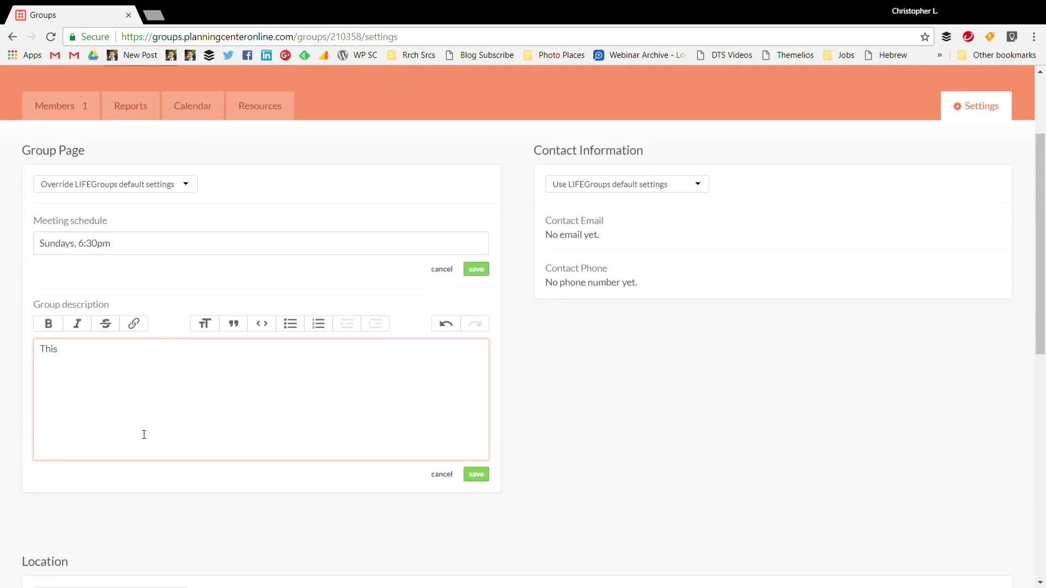
text(group will be studying the book,)
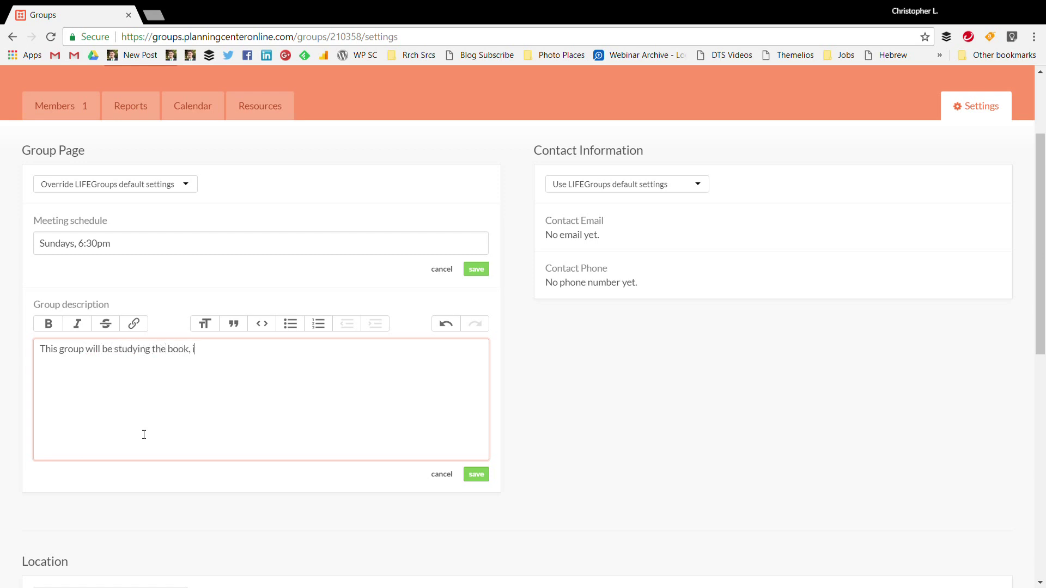
key(ctrl+i)
text(, Sytematic Theo)
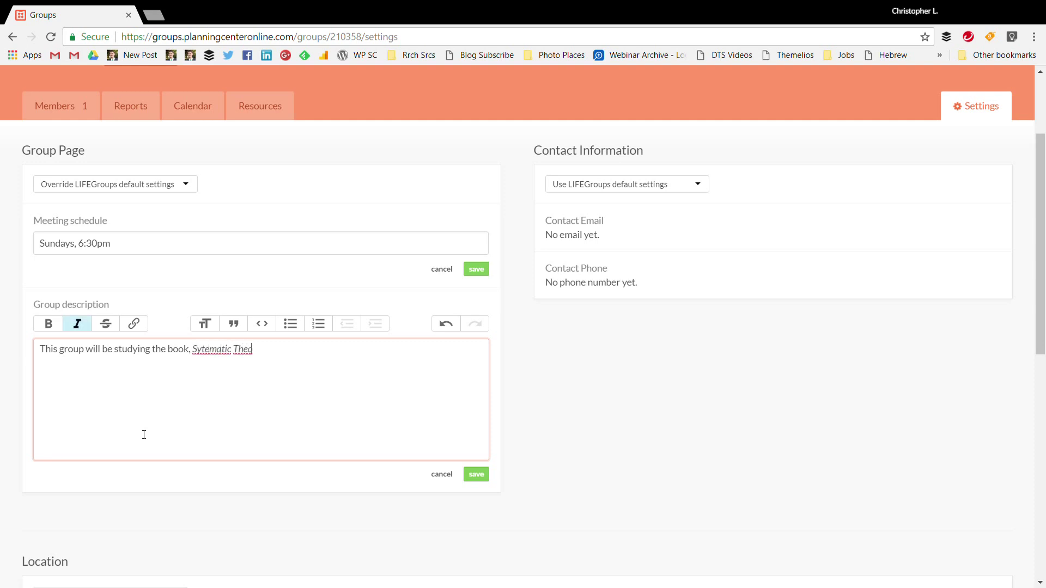
text(logy: An Introduction to Biblical)
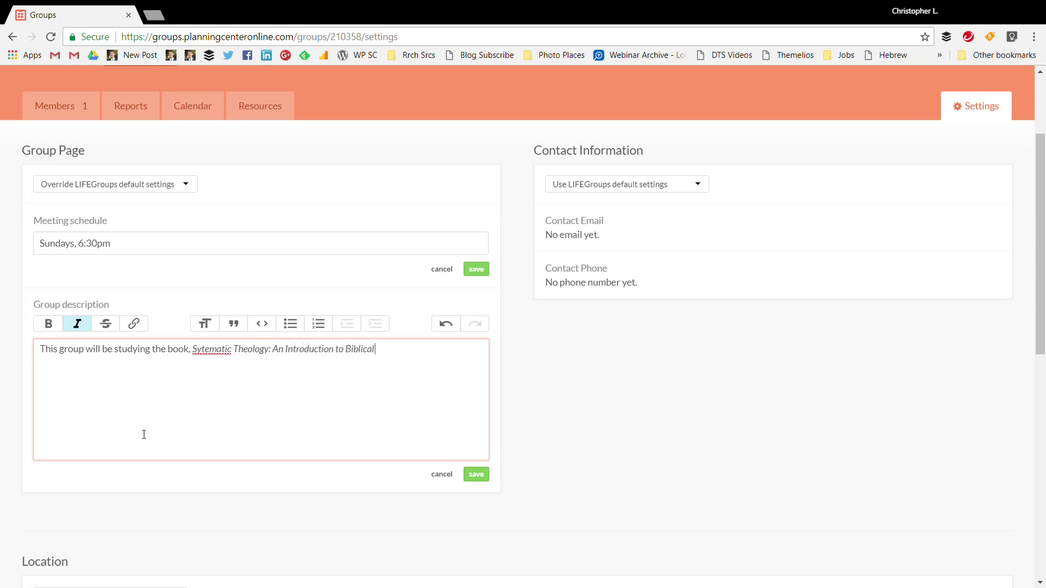
text( Doctrine)
key(ctrl+i)
text(by Wayrne)
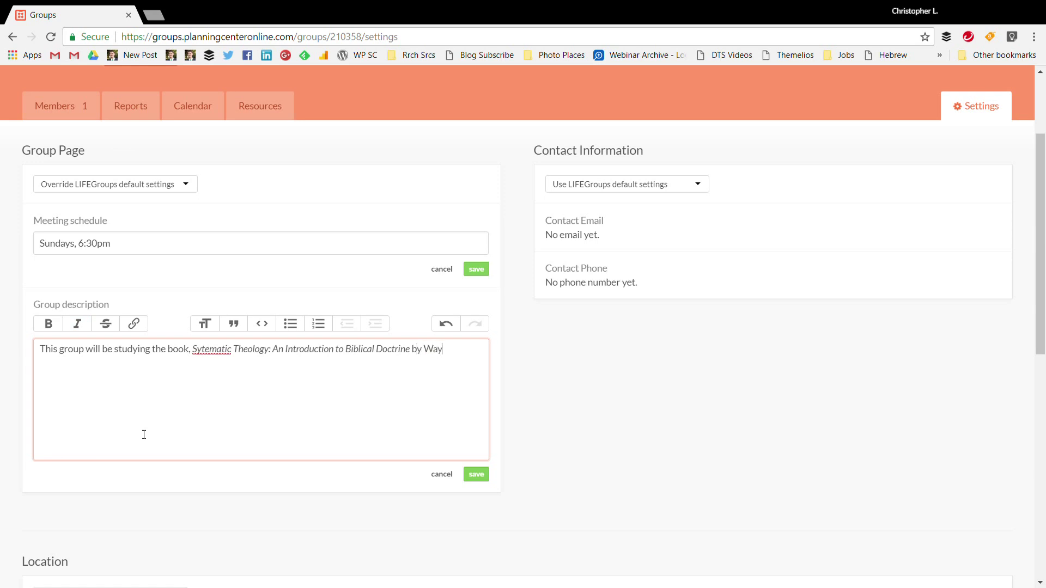
key(BackSpace)
key(BackSpace)
key(BackSpace)
text(ne Grudem)
click(476, 474)
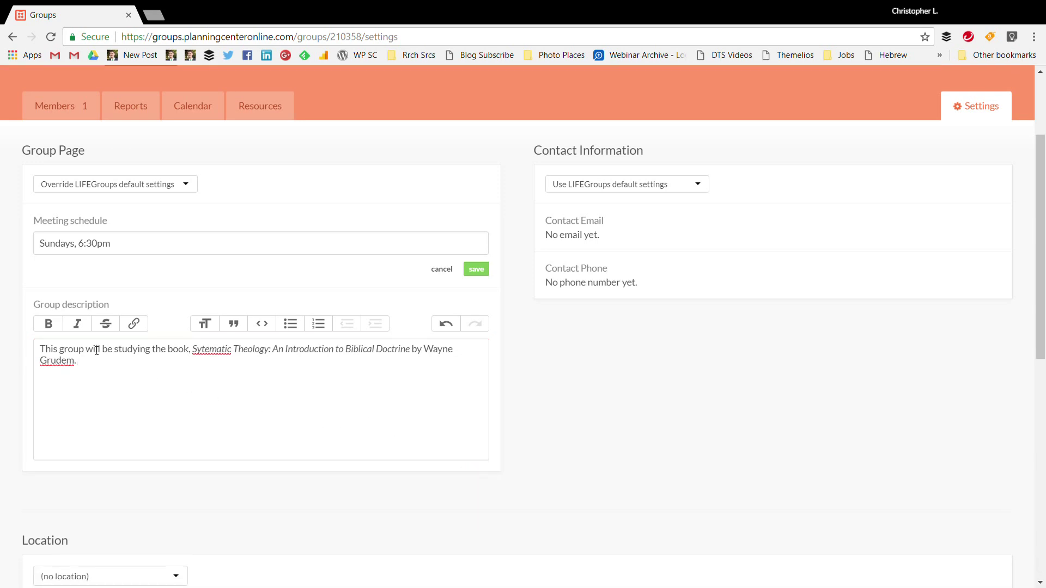
scroll(169, 327, down, 3)
Start a new meeting location and give it a home location name
click(135, 373)
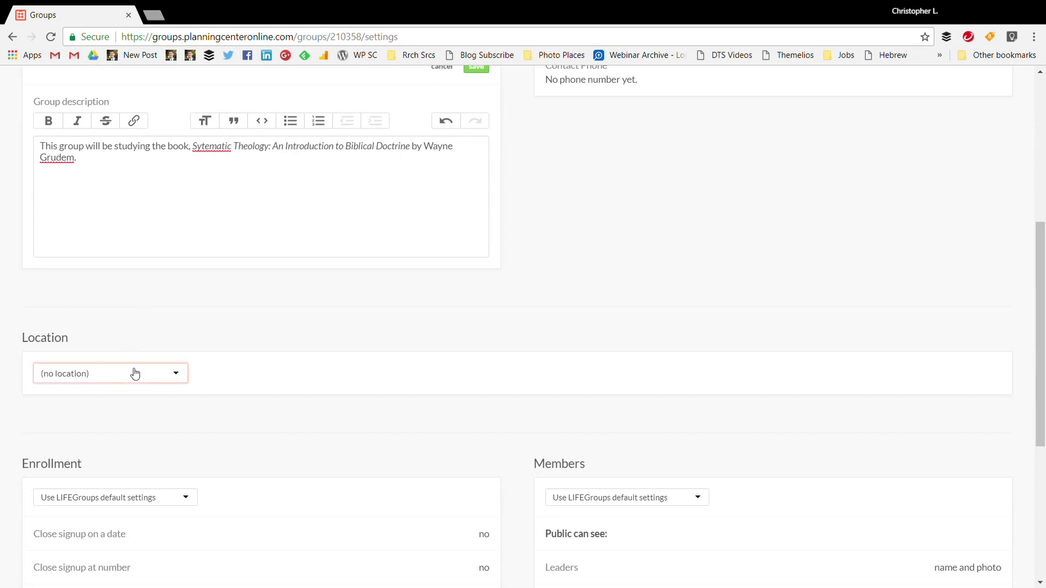
click(121, 425)
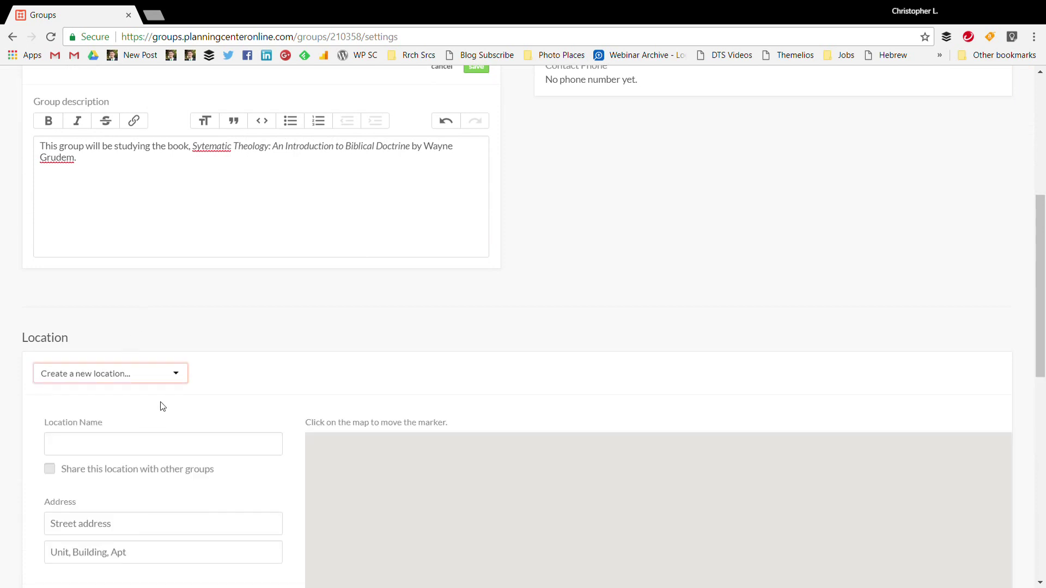
scroll(147, 381, down, 2)
click(121, 309)
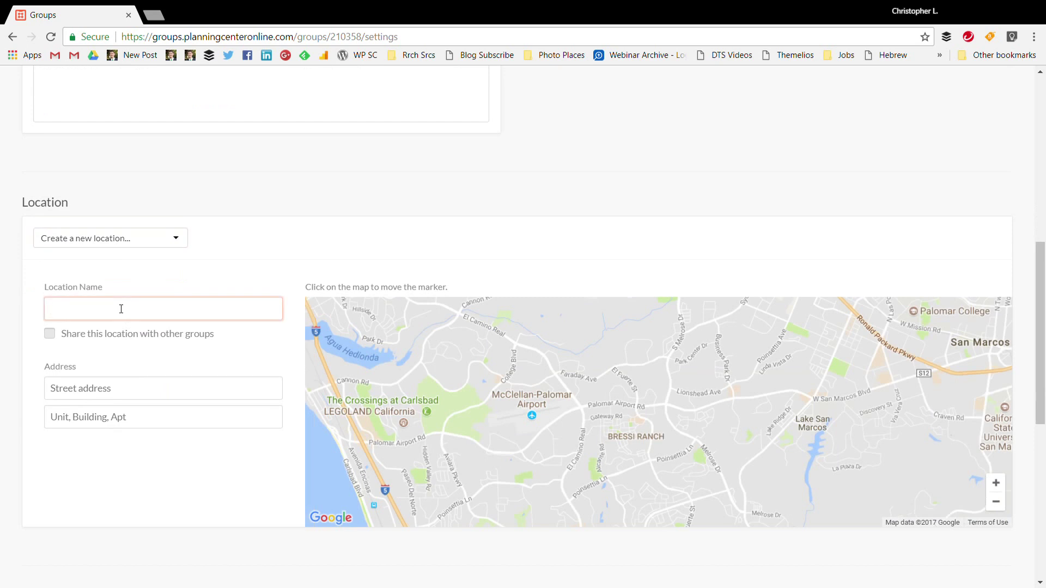
text(Exeter)
key(BackSpace)
key(BackSpace)
key(BackSpace)
key(BackSpace)
key(BackSpace)
text(Scott Home)
Set the location address to Exeter, CA and save the location
click(131, 394)
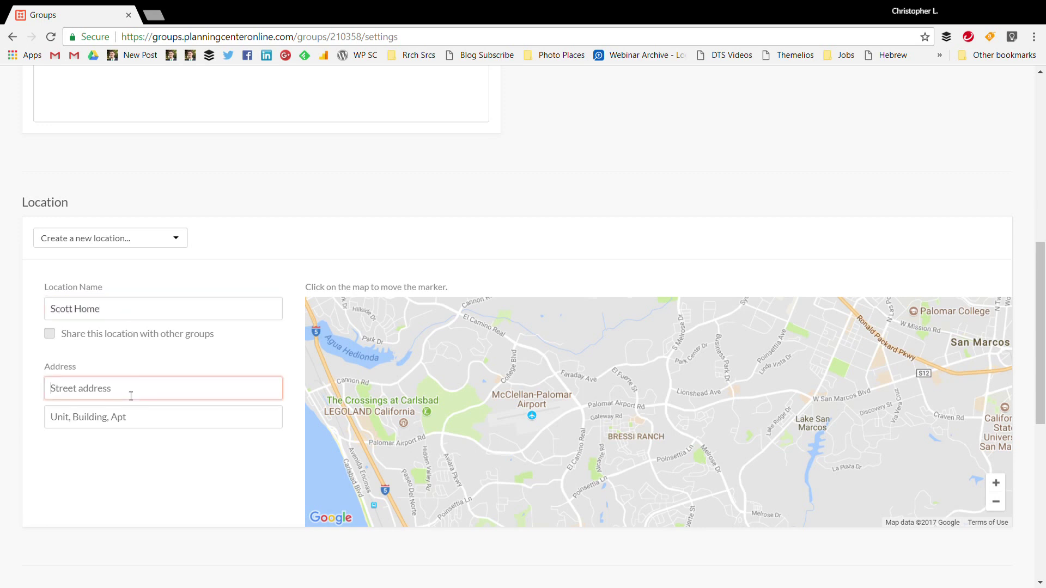
text(Exeter)
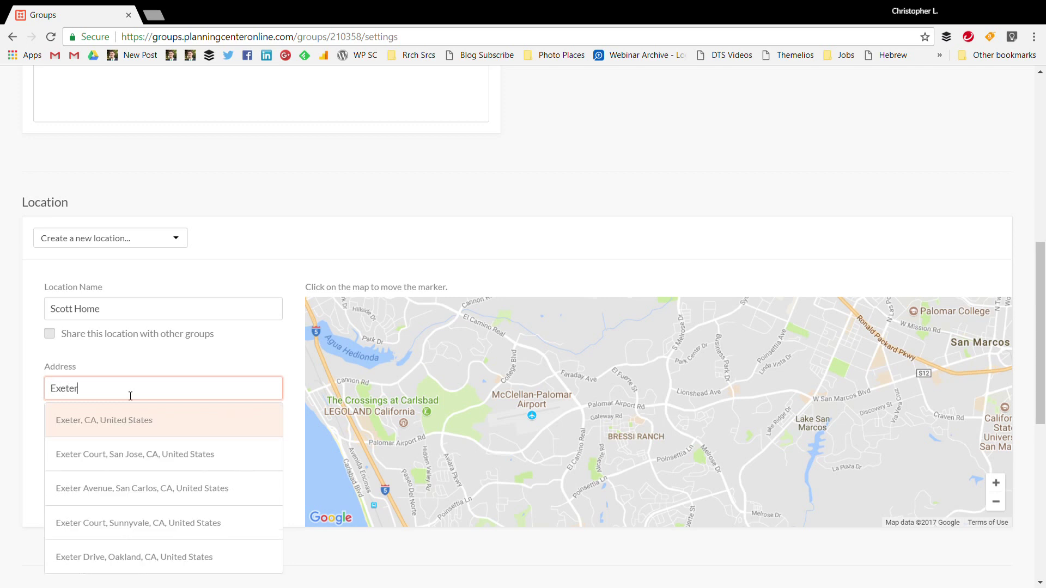
click(117, 422)
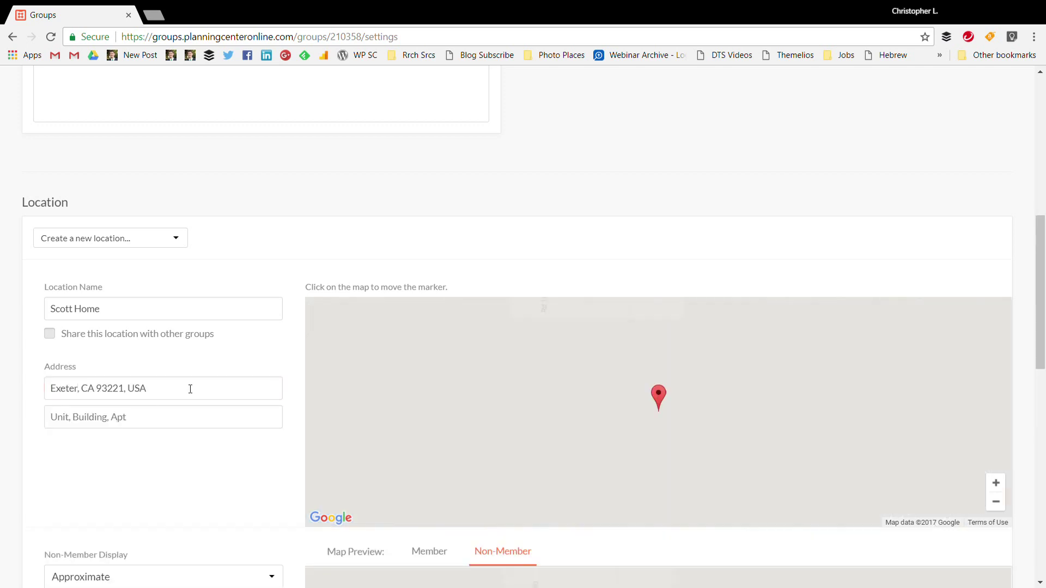
scroll(184, 369, down, 4)
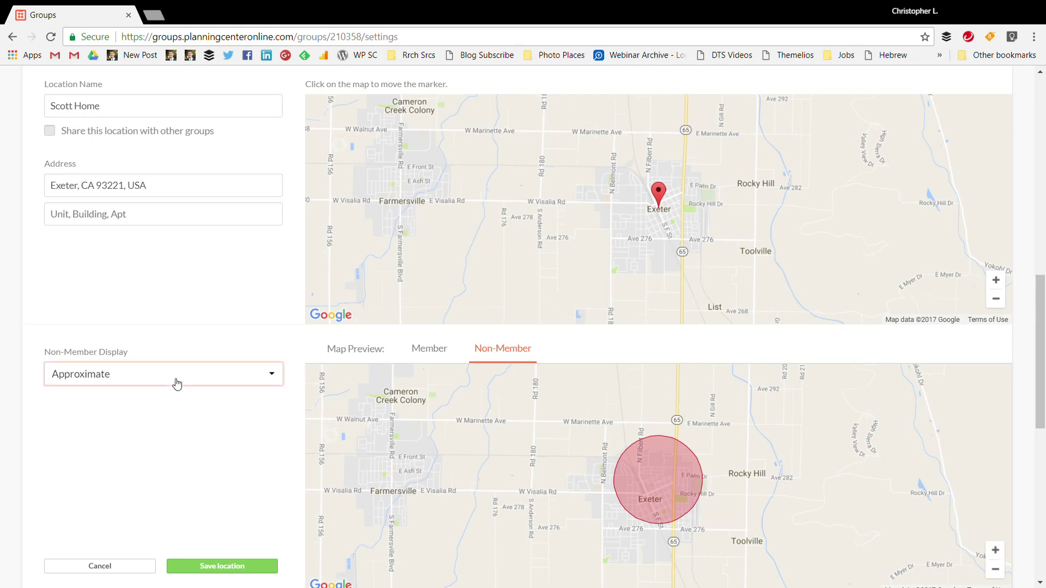
scroll(176, 385, down, 4)
click(221, 366)
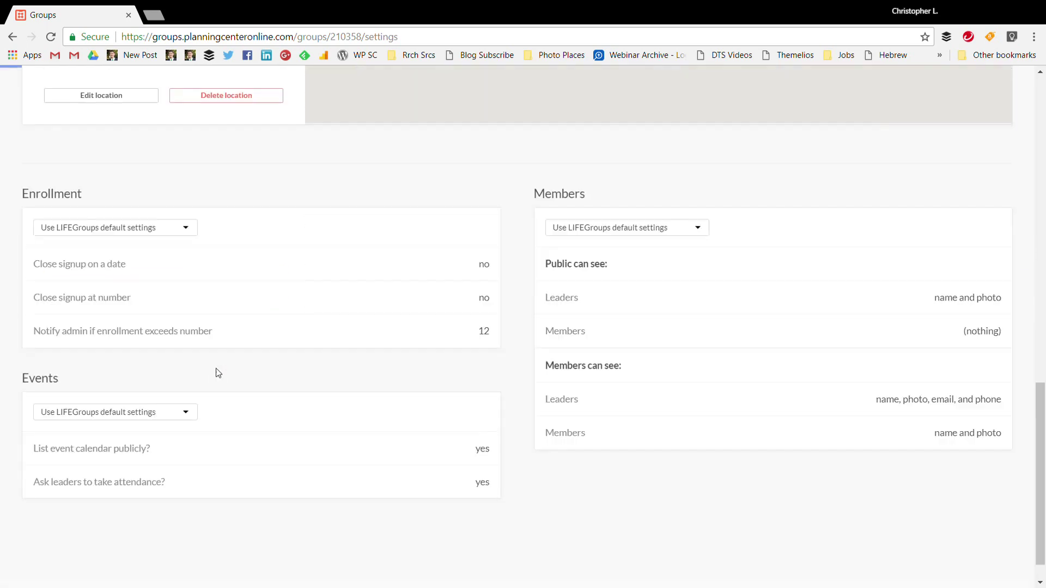
scroll(226, 284, up, 9)
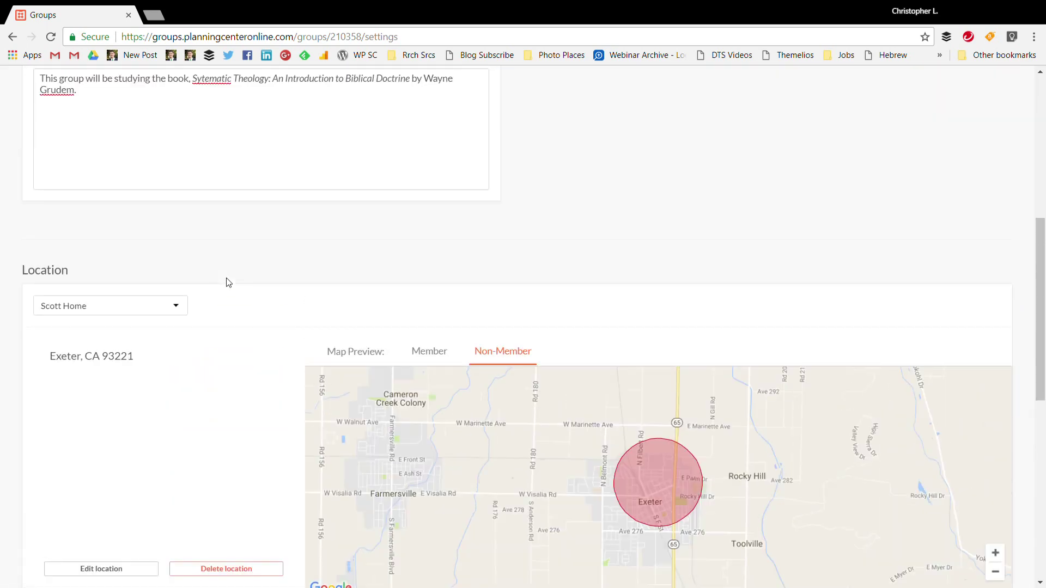
scroll(183, 244, up, 6)
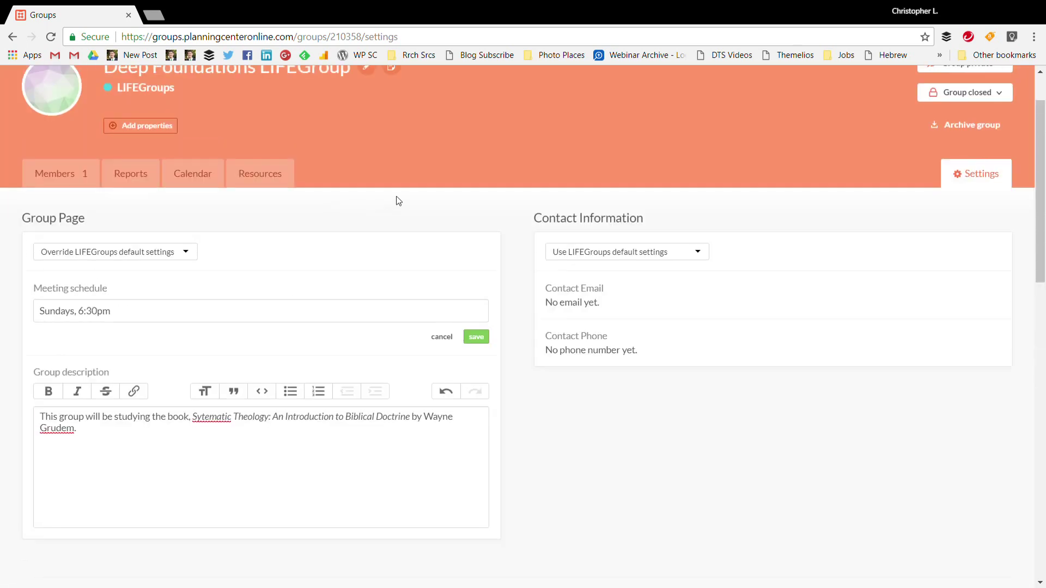
Override the default contact information and save the group's contact e-mail address
click(657, 263)
click(654, 301)
click(634, 309)
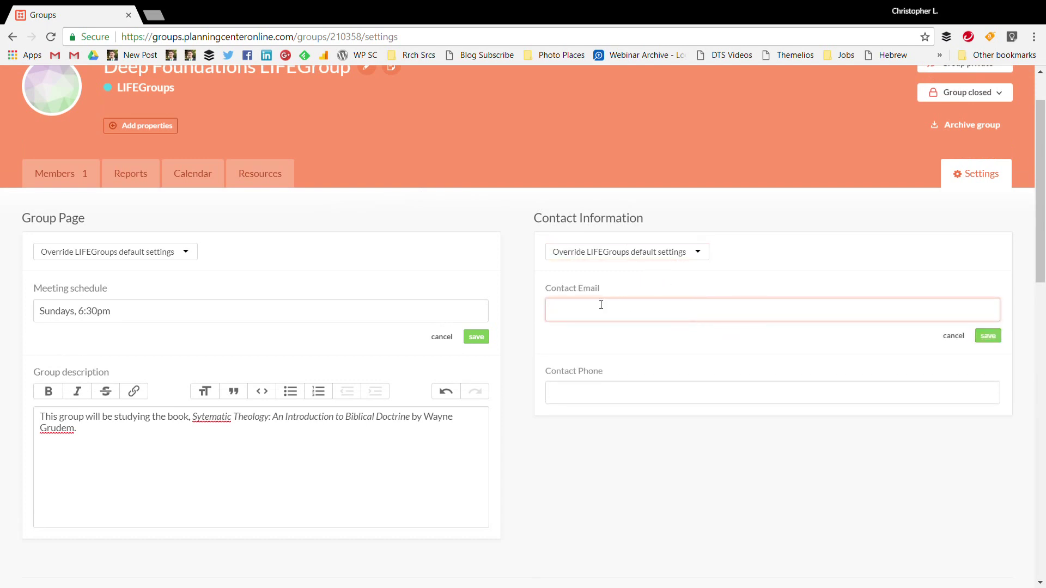
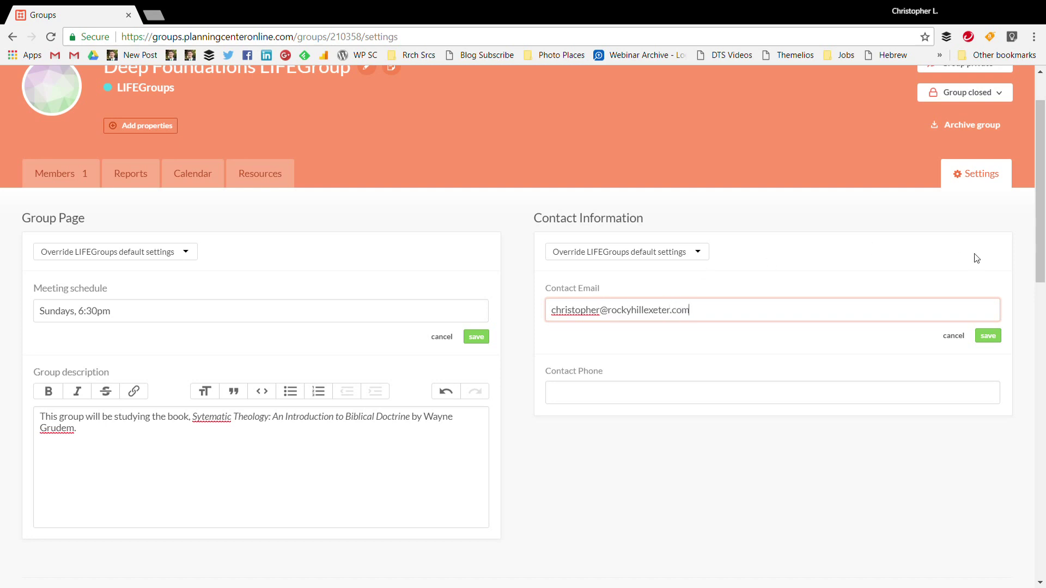
click(995, 348)
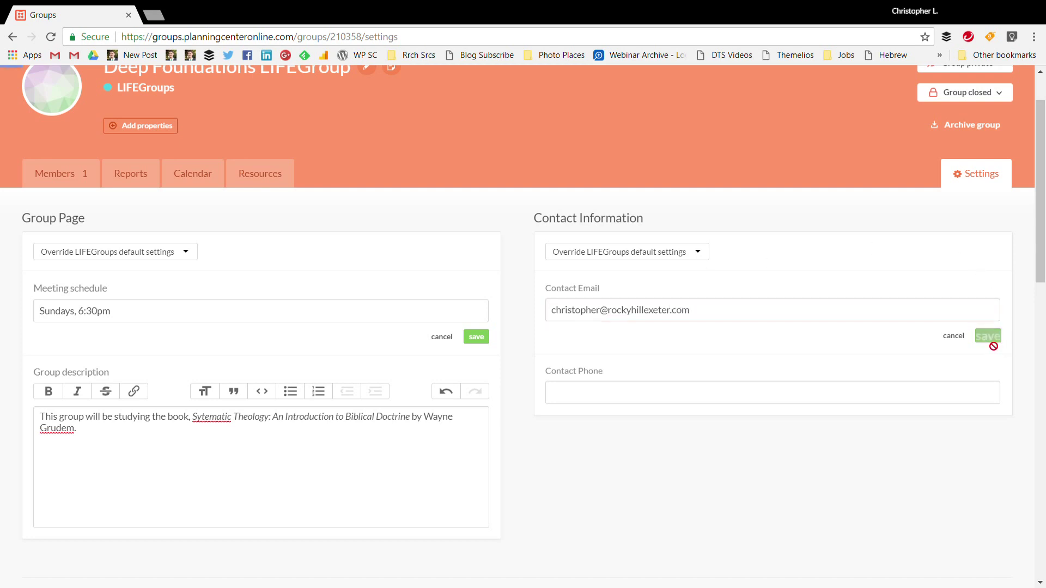
Enter and save the group's contact phone number
click(747, 379)
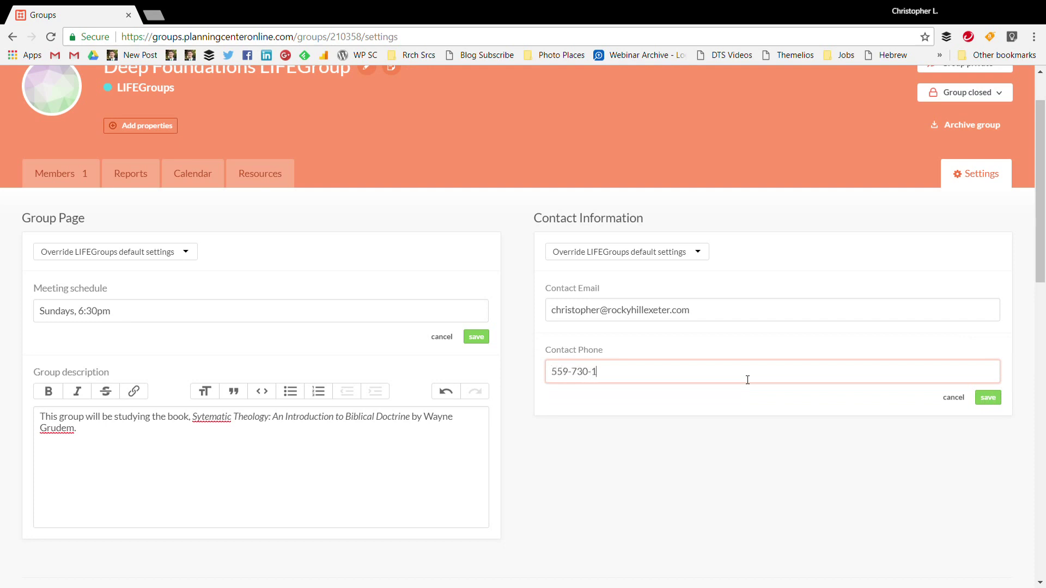
click(995, 403)
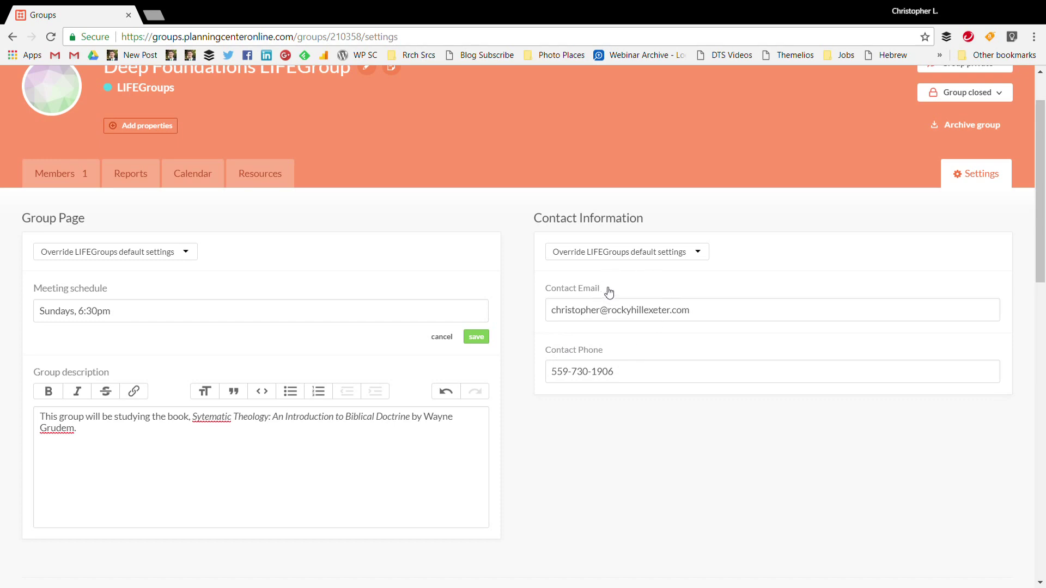
scroll(588, 275, down, 9)
scroll(263, 302, down, 6)
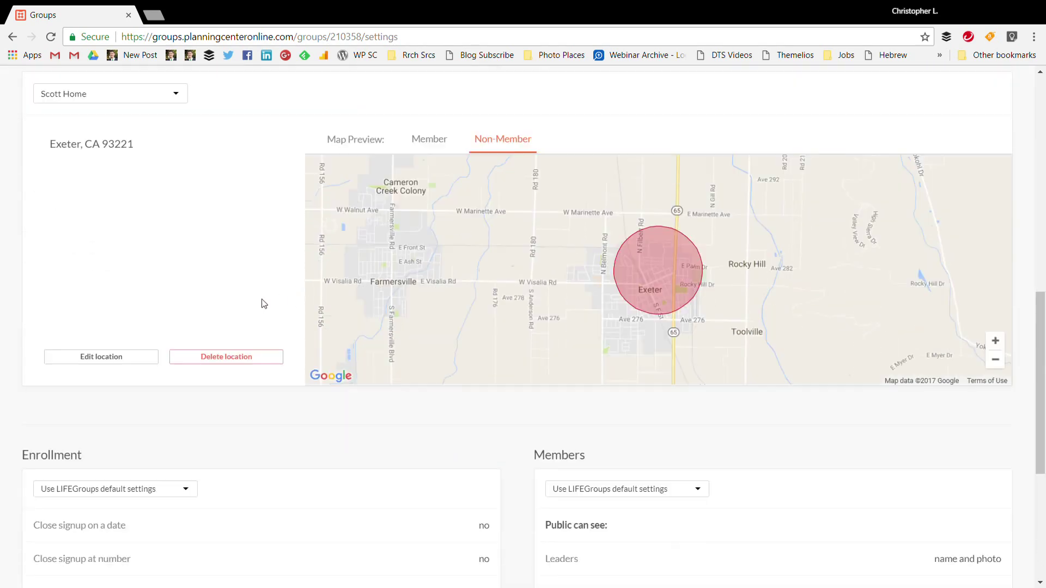
Override the default enrollment settings, leaving auto-close by date turned off
click(120, 229)
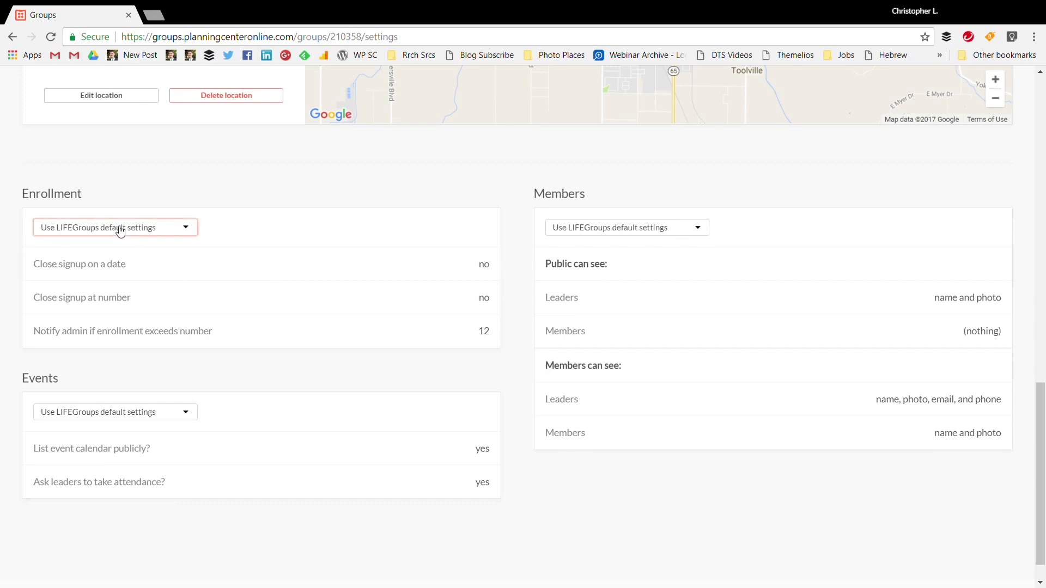
click(120, 272)
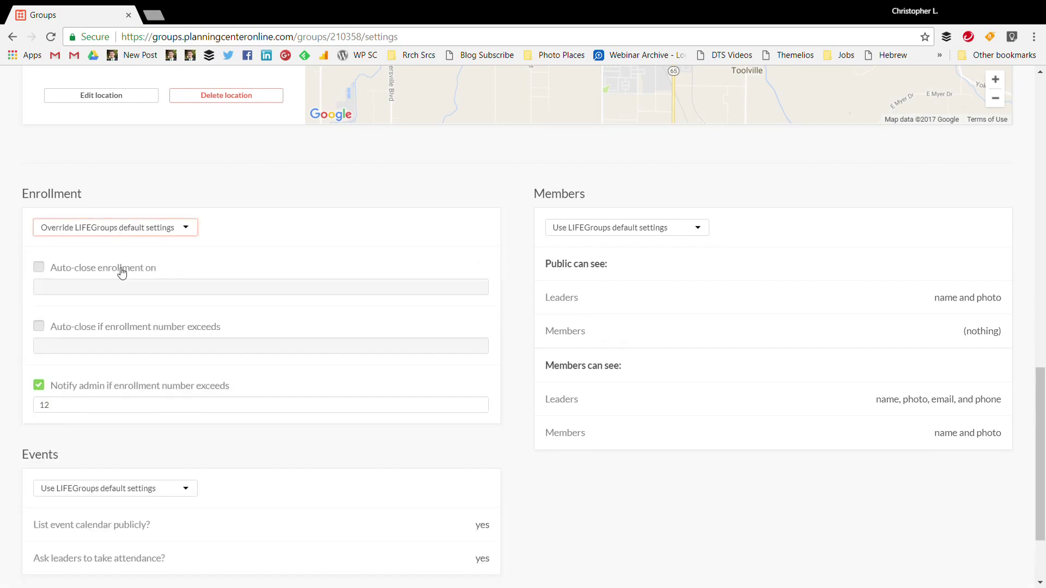
click(81, 276)
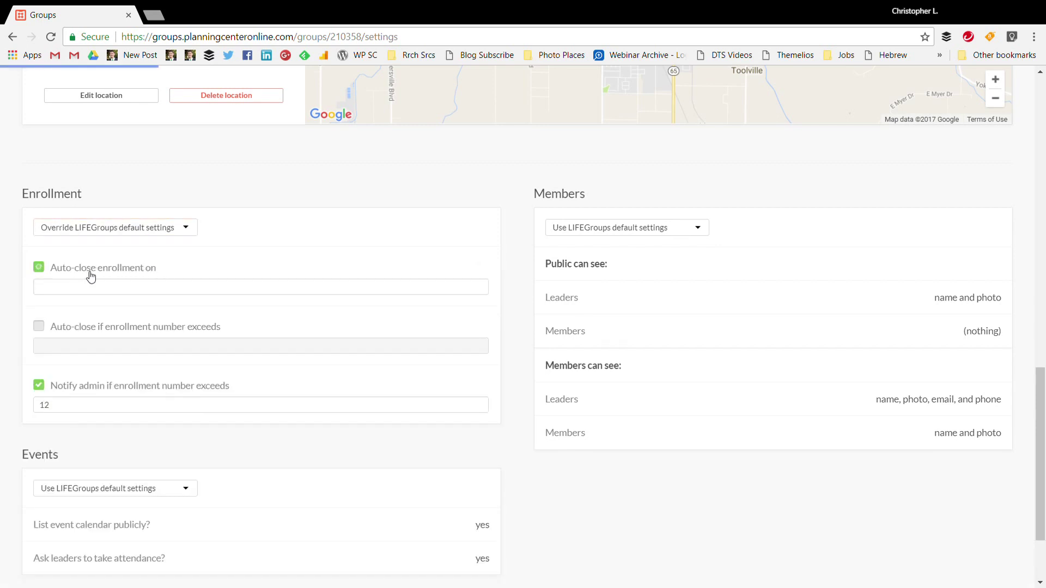
click(470, 289)
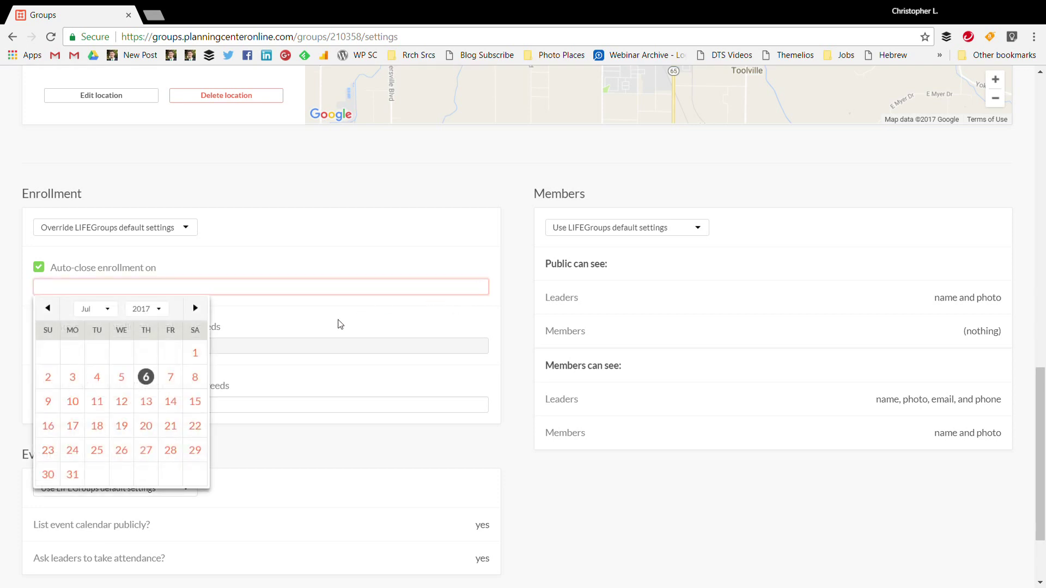
click(60, 268)
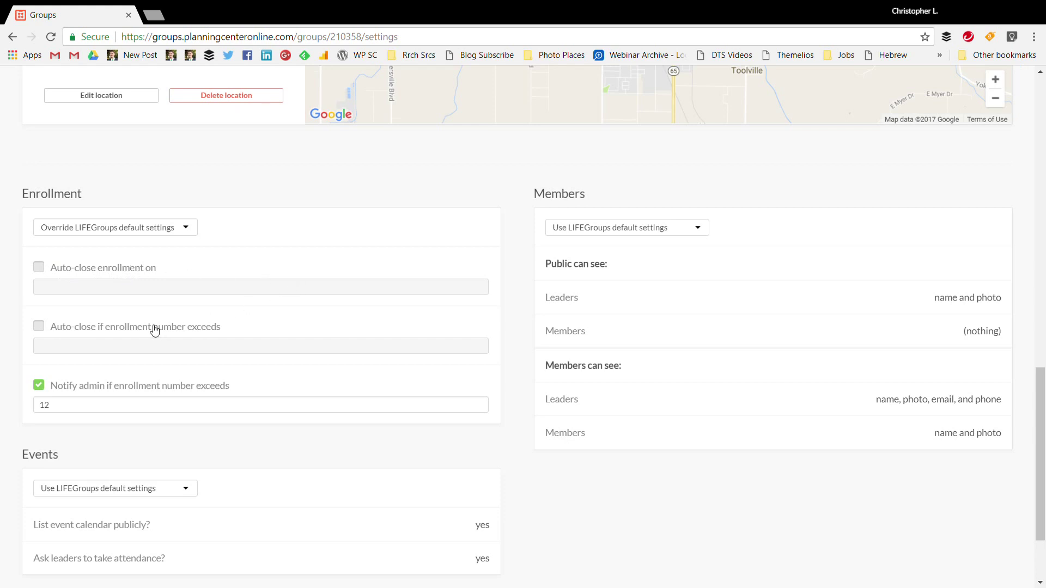
Auto-close enrollment above 15 people and notify the admin when it exceeds 10
click(123, 330)
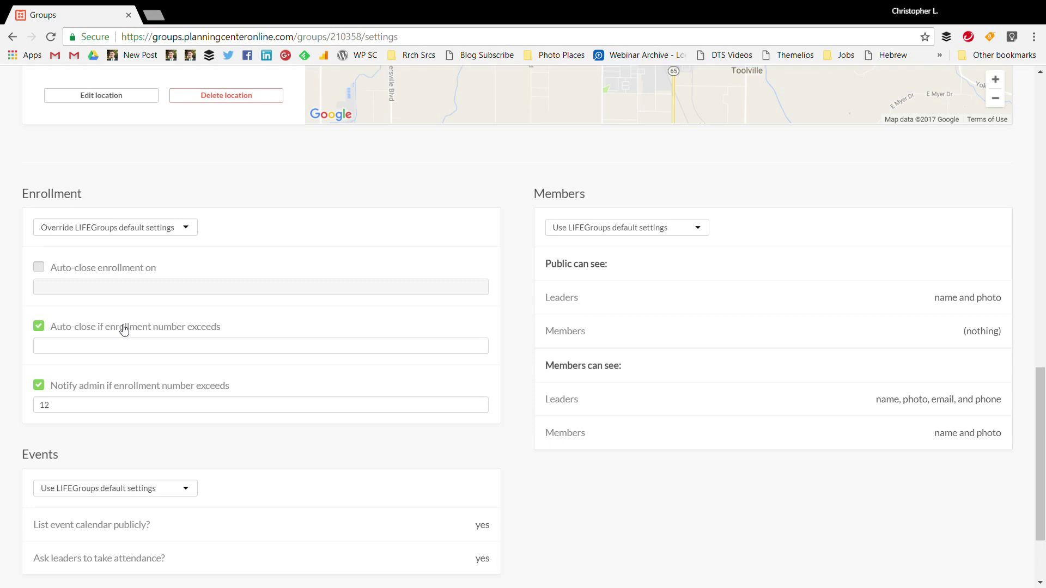
click(234, 348)
text(15)
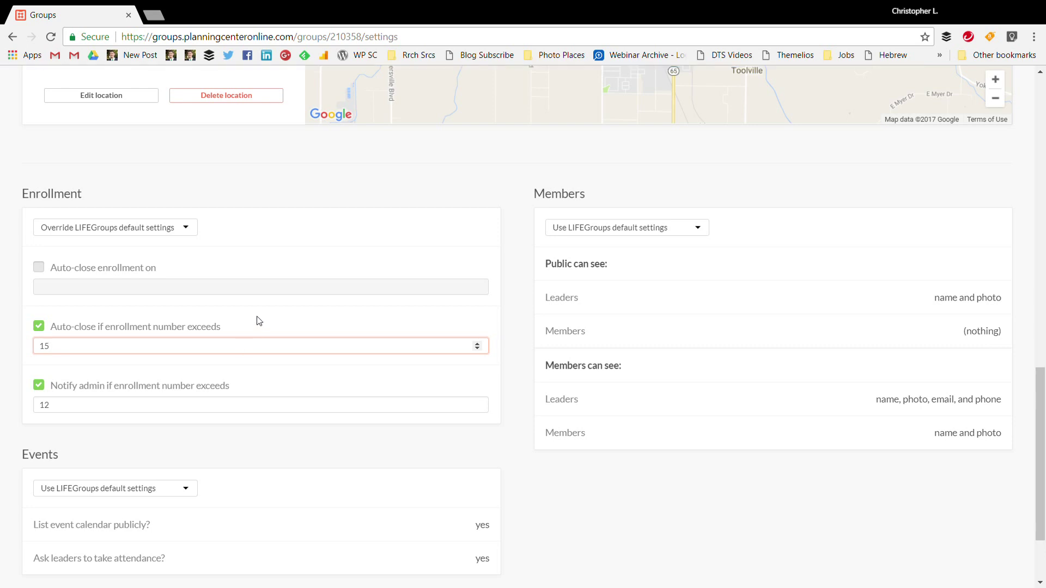
click(259, 320)
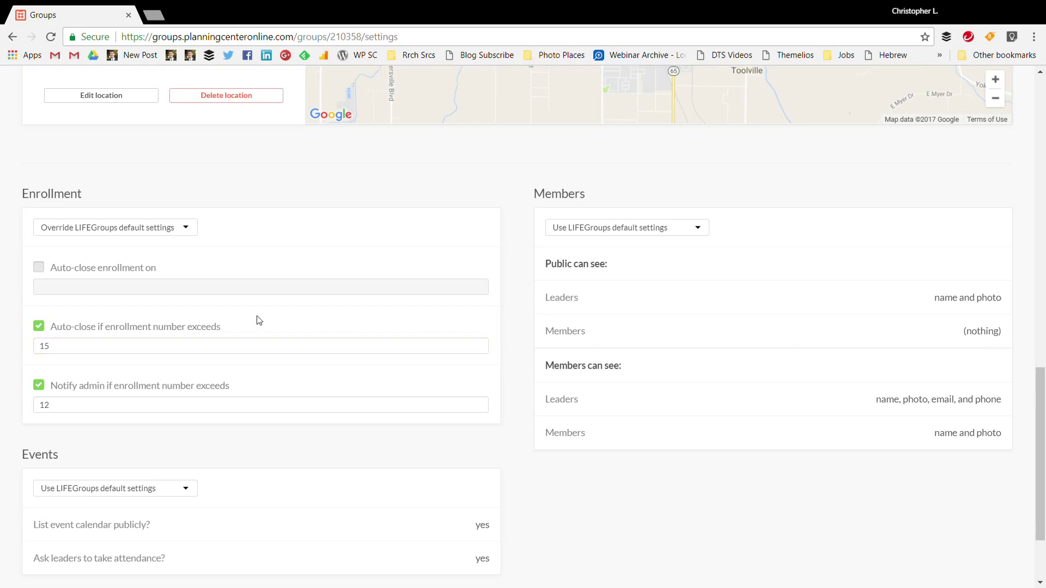
click(86, 406)
key(BackSpace)
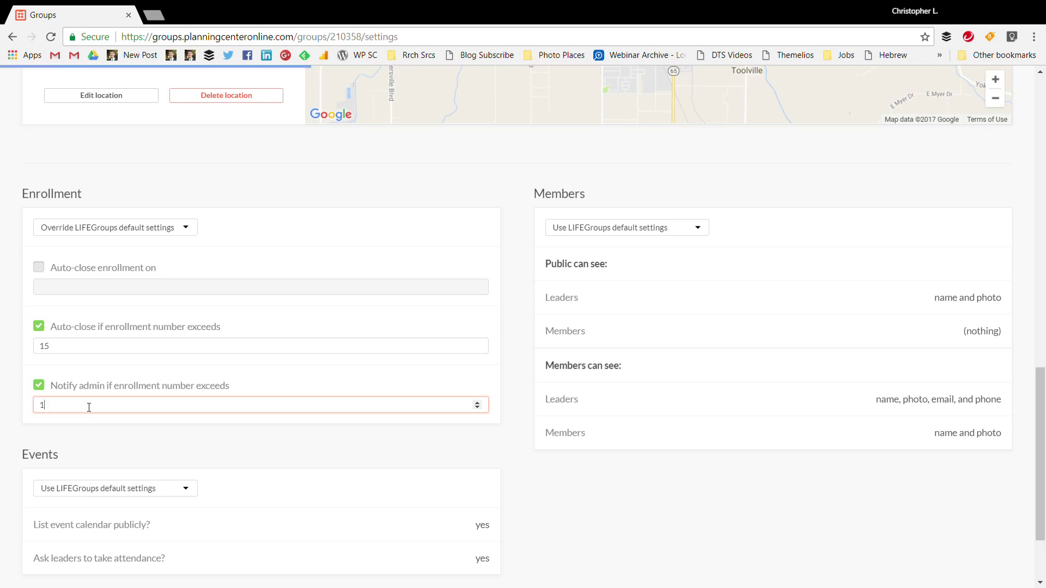
text(0)
click(182, 437)
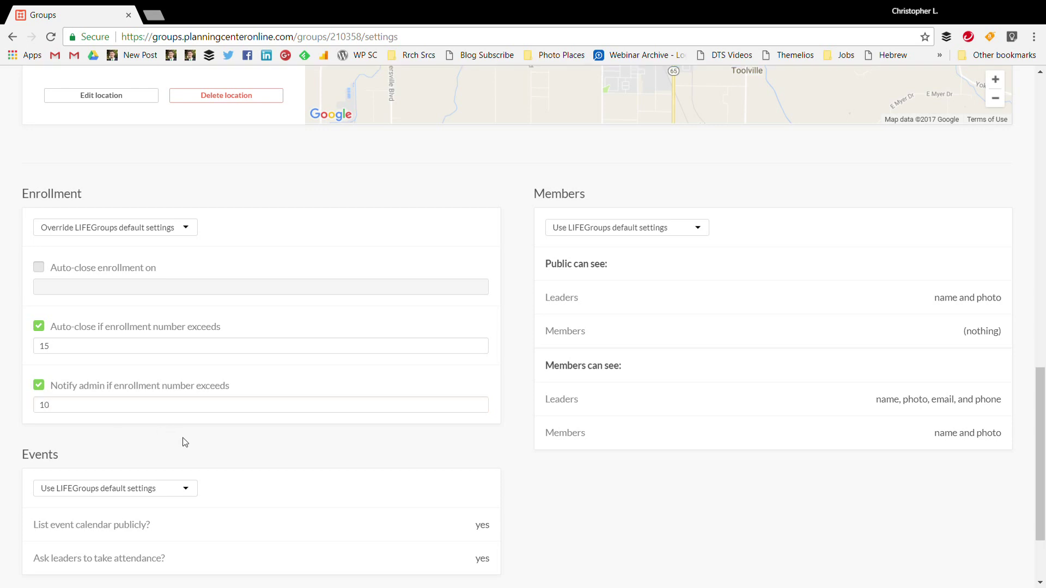
scroll(183, 425, down, 2)
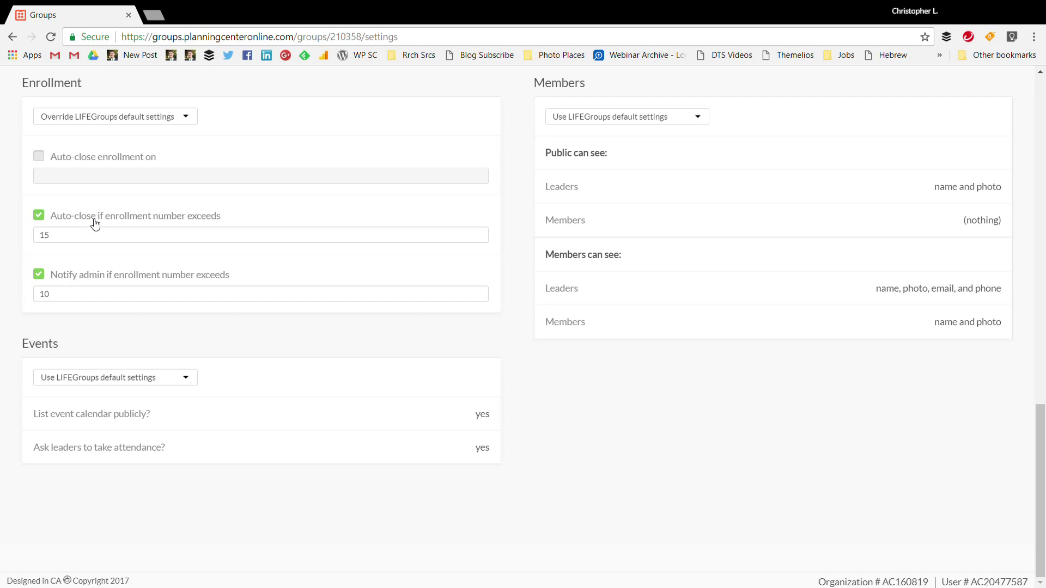
Override the events defaults, keeping public calendar listing and leader attendance checked
click(107, 387)
click(89, 427)
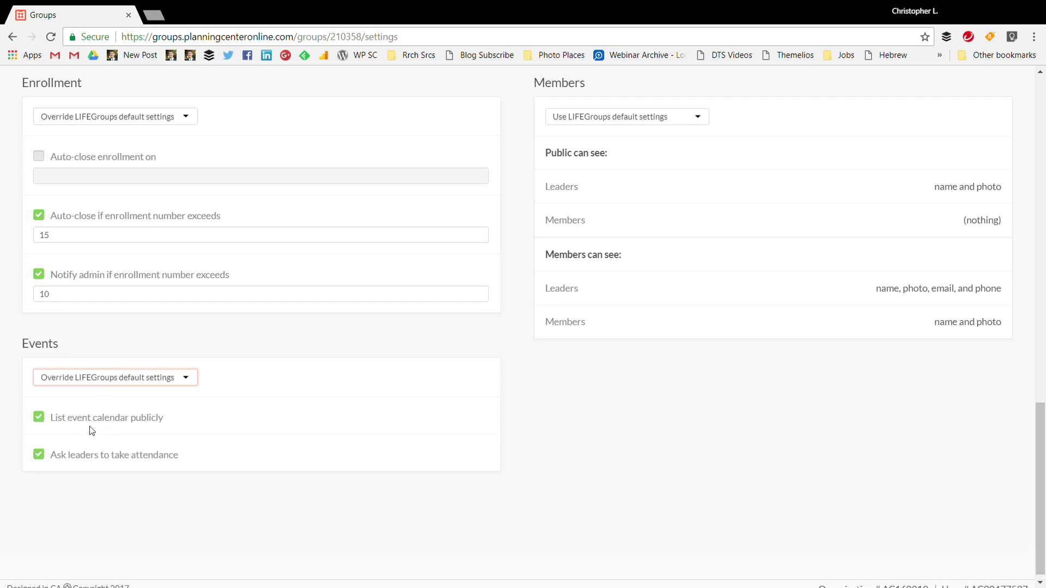
scroll(108, 409, down, 1)
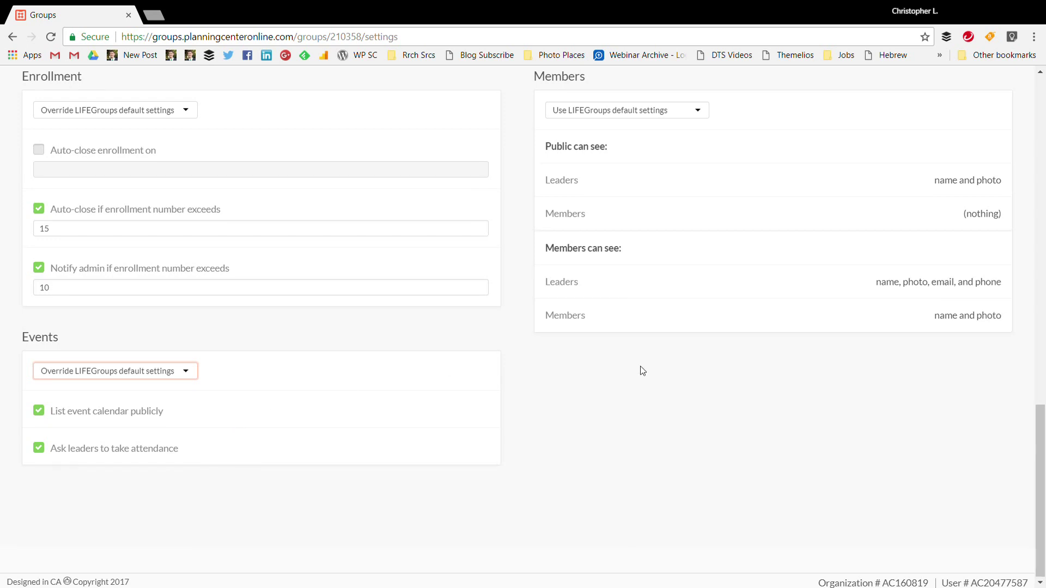
Save the pending 'Sundays, 6:30pm' meeting schedule change
scroll(642, 375, up, 7)
scroll(642, 375, down, 7)
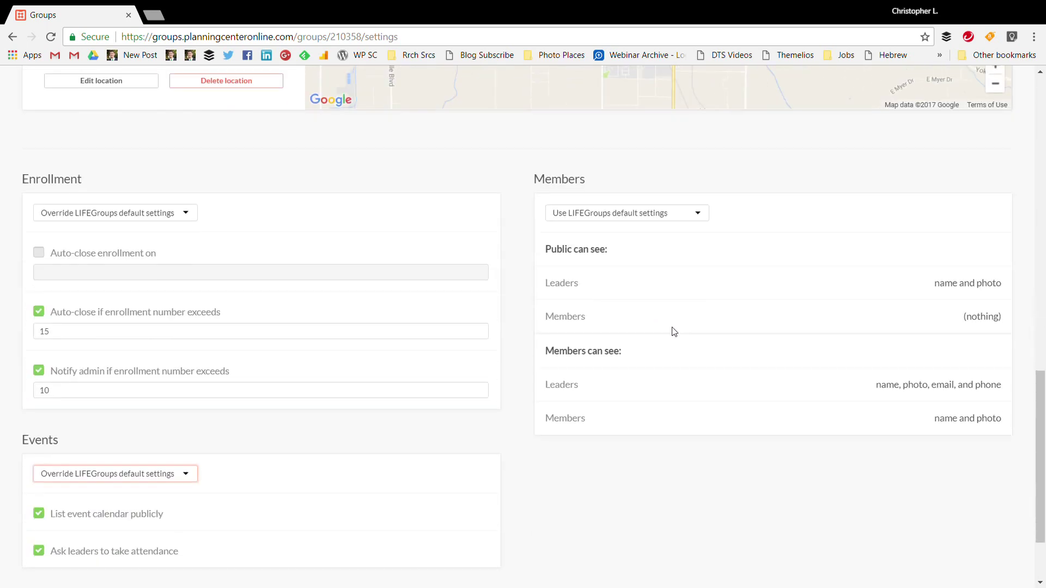
scroll(627, 267, up, 7)
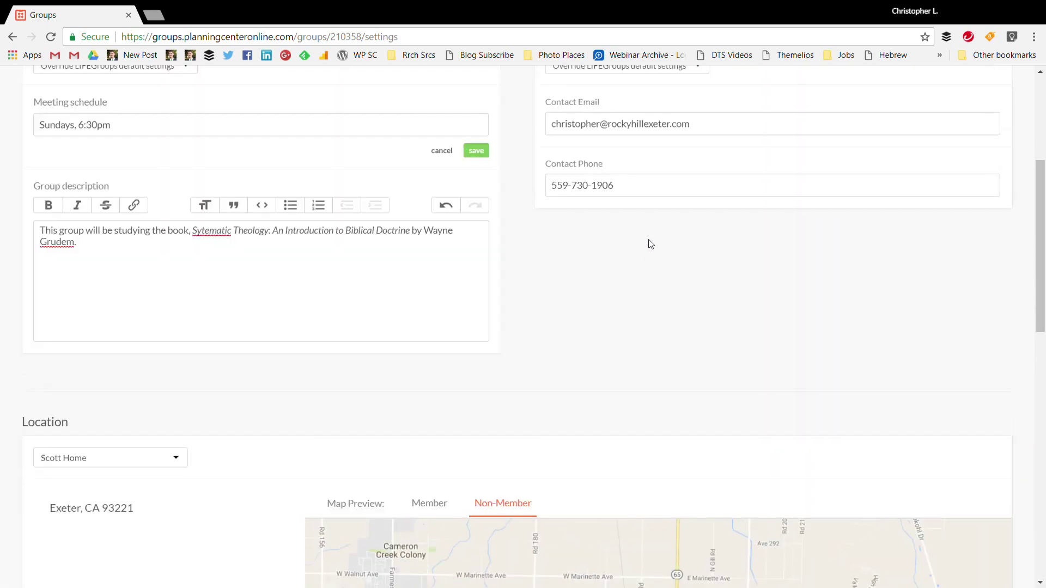
click(476, 150)
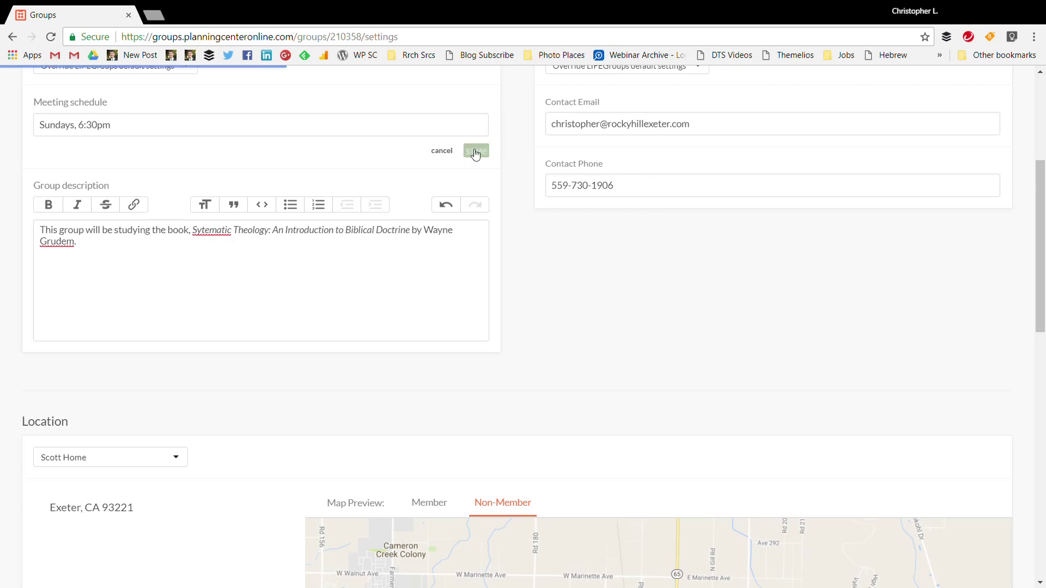
scroll(471, 163, up, 4)
scroll(381, 277, down, 10)
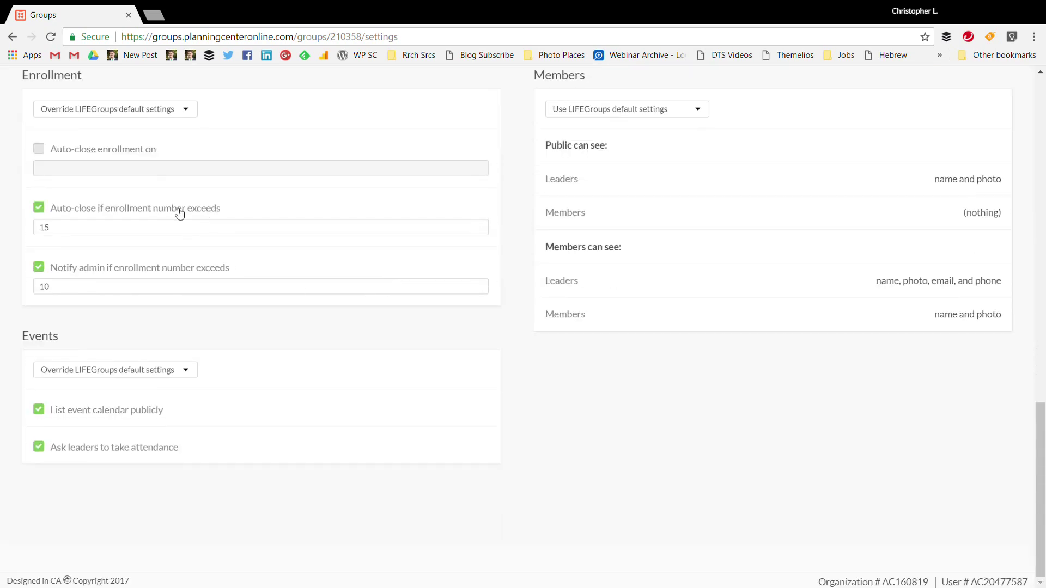
Switch member visibility to Override LIFEGroups default settings
click(700, 115)
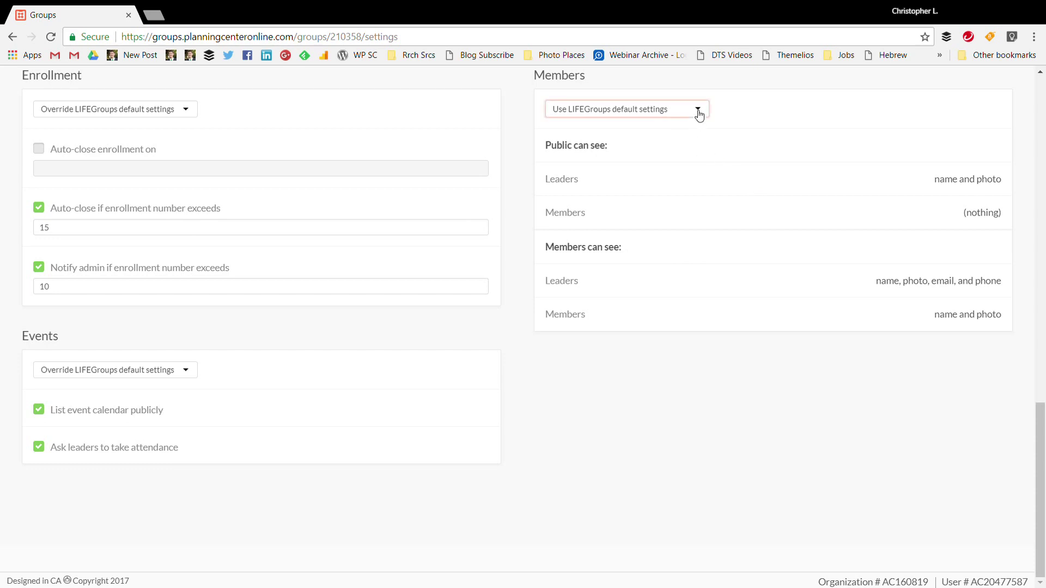
click(679, 149)
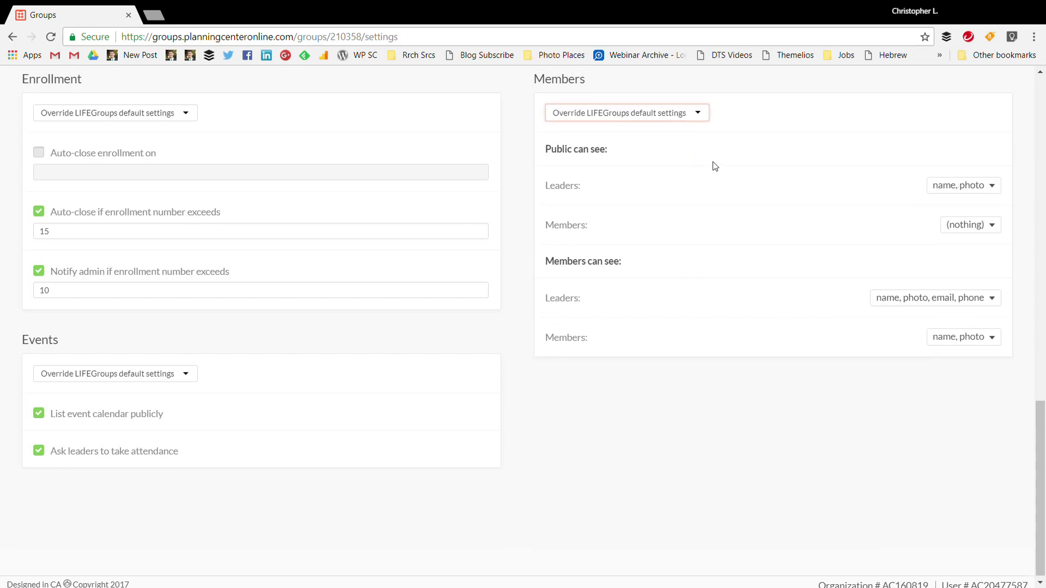
scroll(730, 196, up, 3)
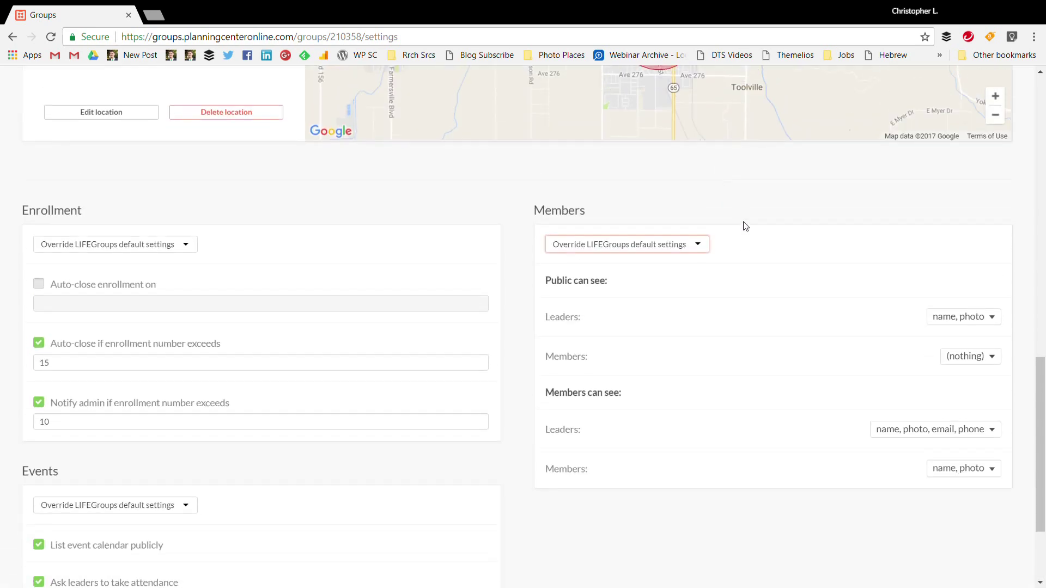
Let the public see leaders' email and phone in addition to name and photo
click(988, 320)
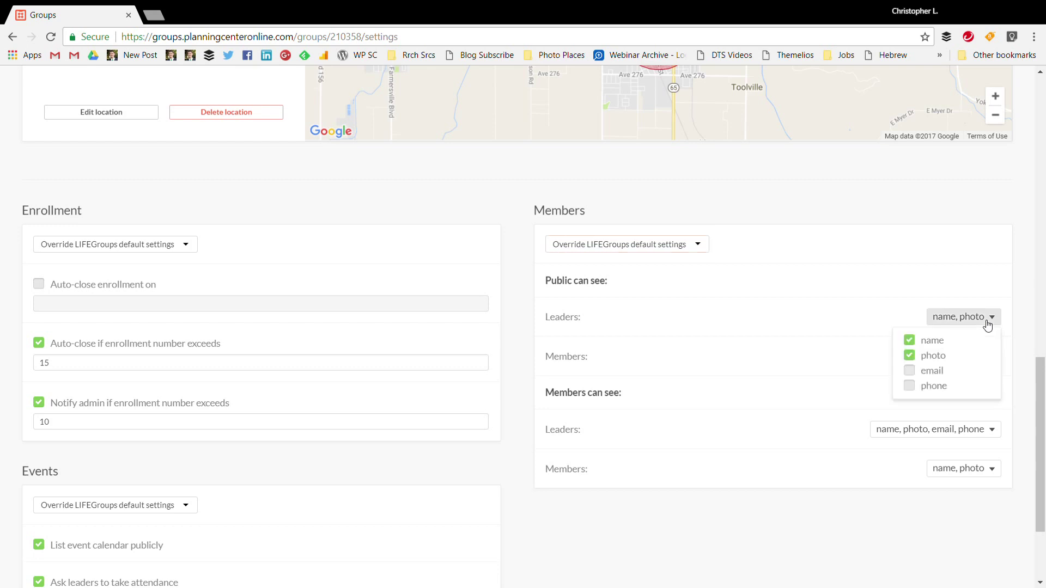
click(935, 374)
click(968, 322)
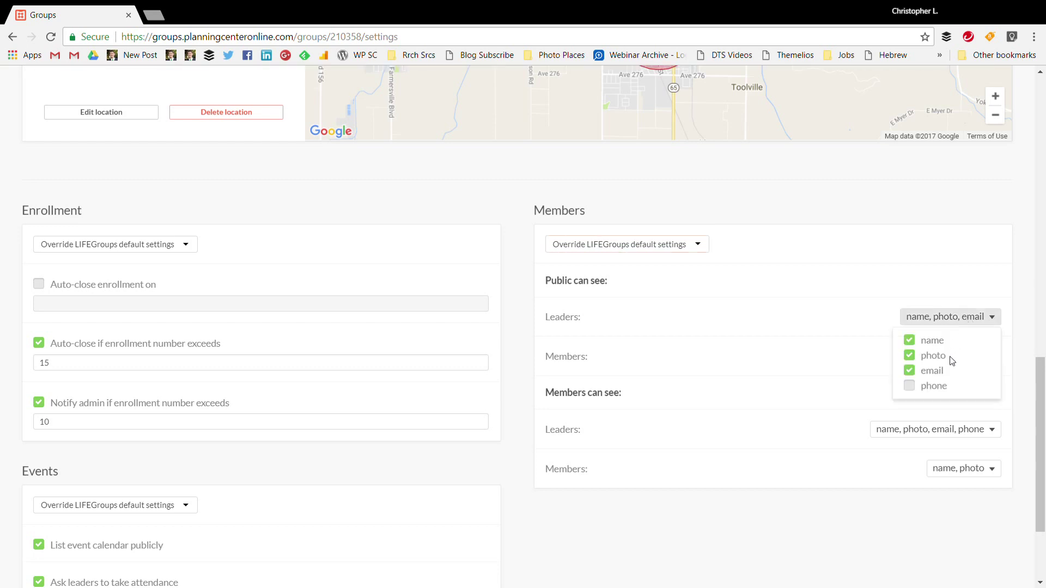
click(940, 392)
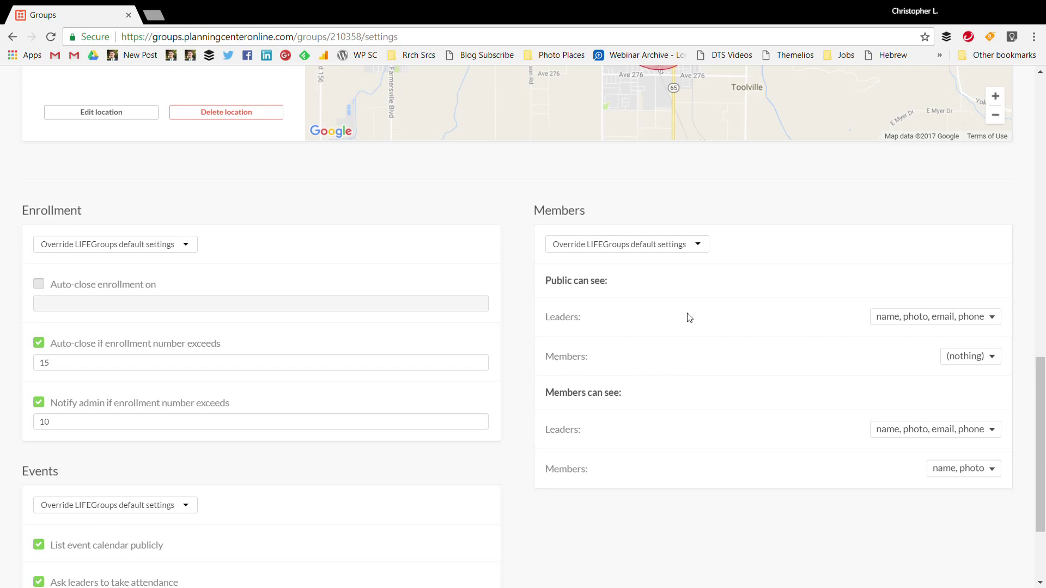
Review what members can see of other members, leaving it unchanged, and look over the settings
scroll(687, 311, down, 3)
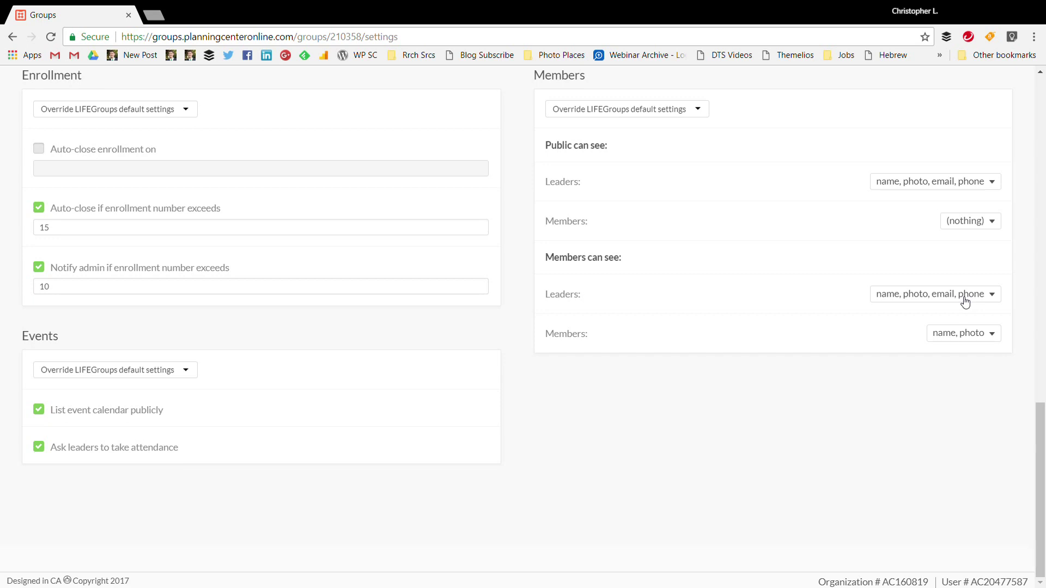
click(951, 341)
click(817, 335)
scroll(731, 334, up, 1)
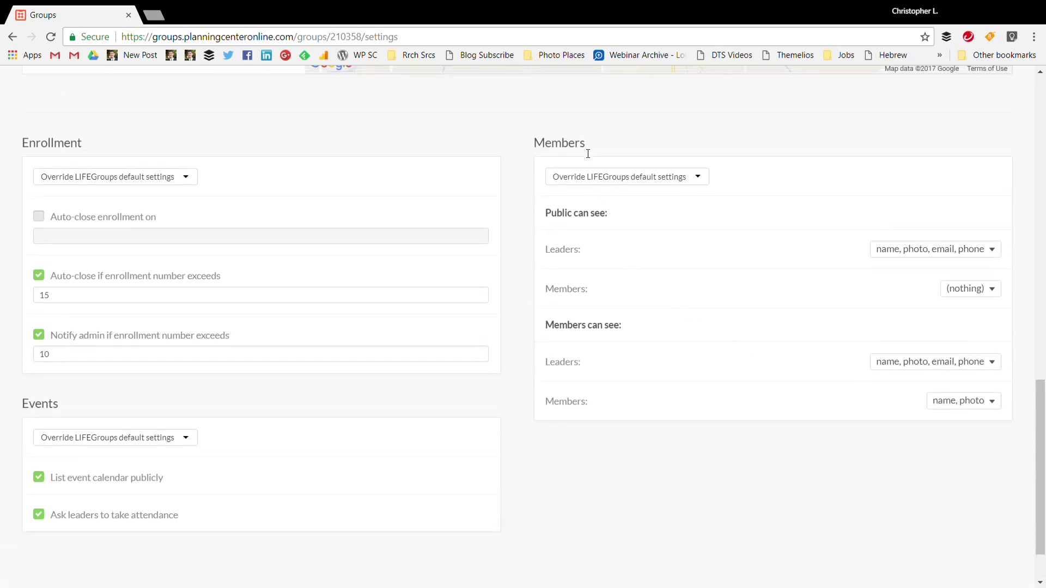
drag(606, 217, 561, 217)
drag(615, 326, 570, 328)
scroll(577, 325, up, 10)
scroll(584, 316, up, 5)
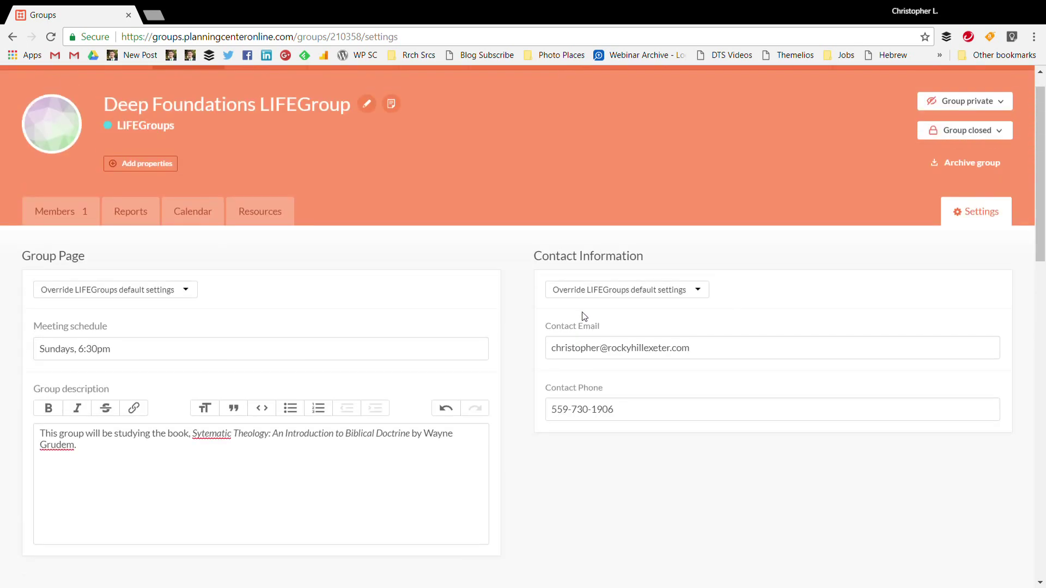
scroll(482, 235, down, 7)
scroll(507, 243, down, 10)
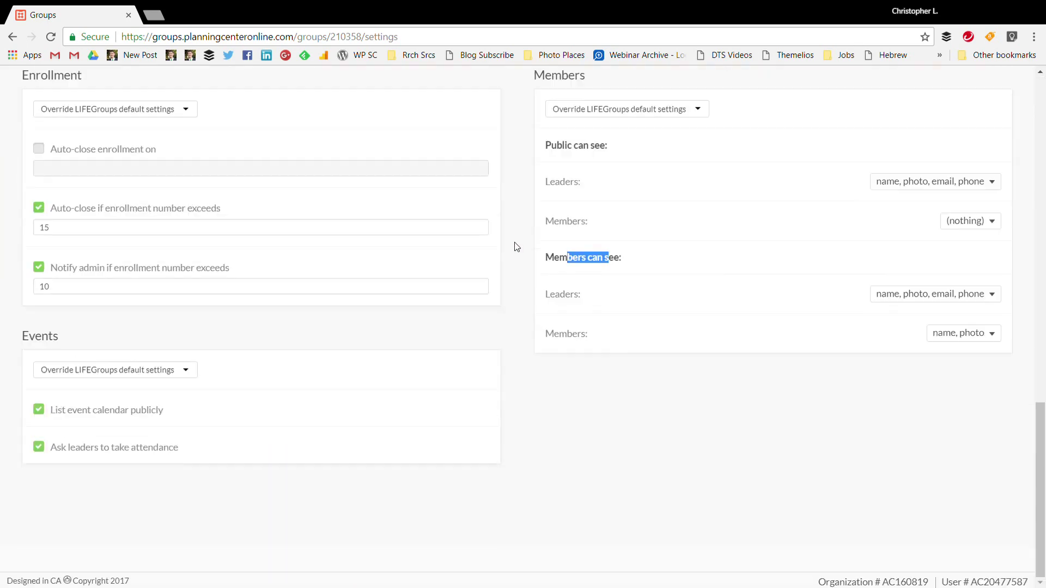
scroll(548, 364, up, 15)
On the members list, add the first searched person as a Member without email notification
click(64, 149)
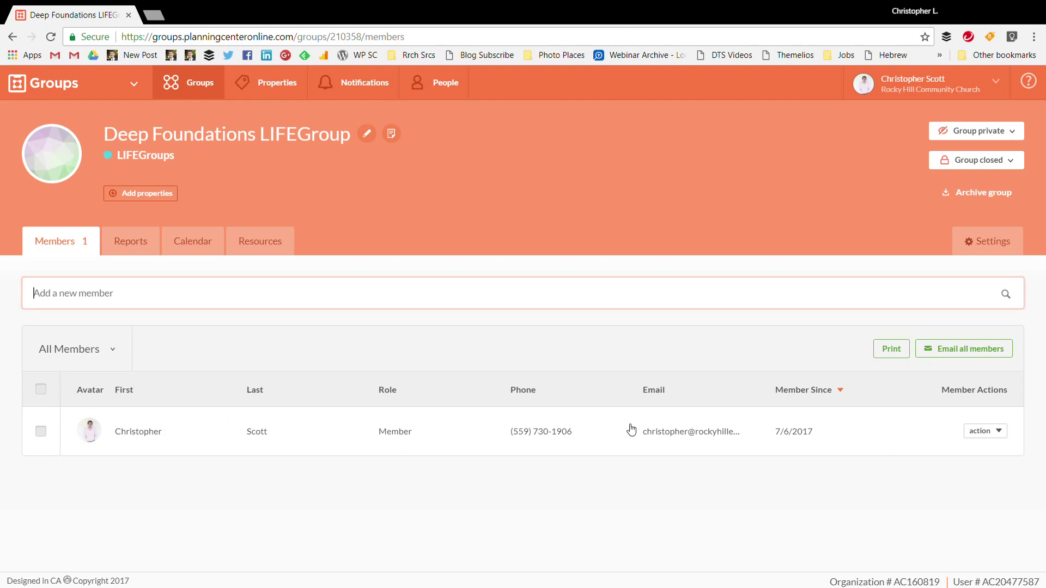
click(1000, 440)
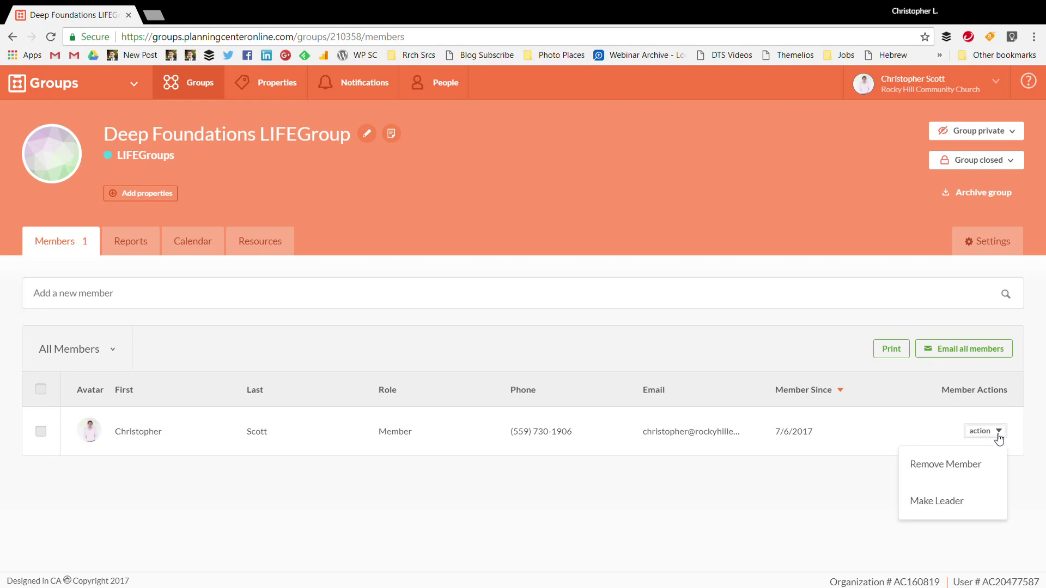
click(219, 292)
text(id)
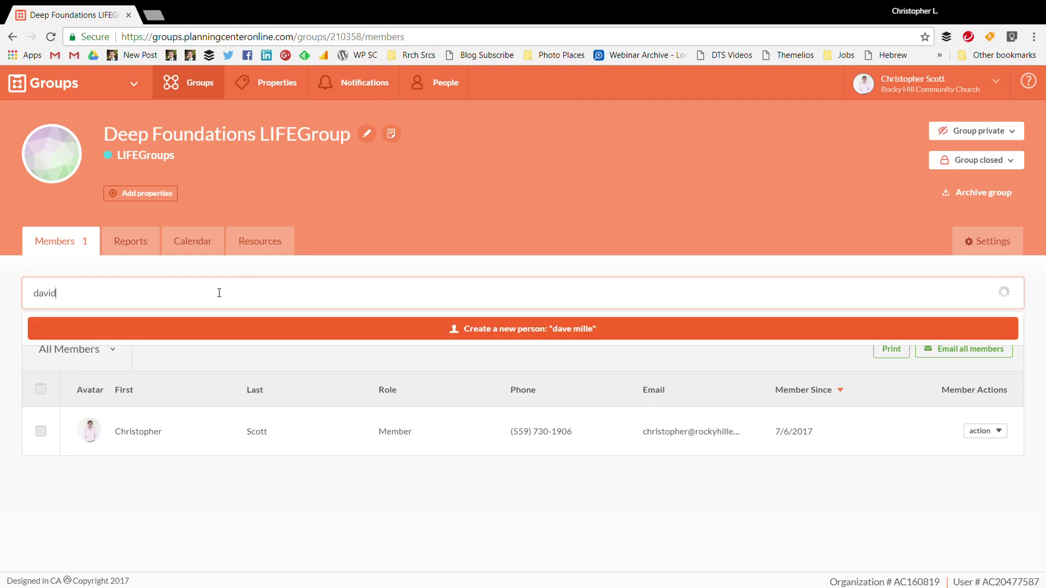
click(200, 384)
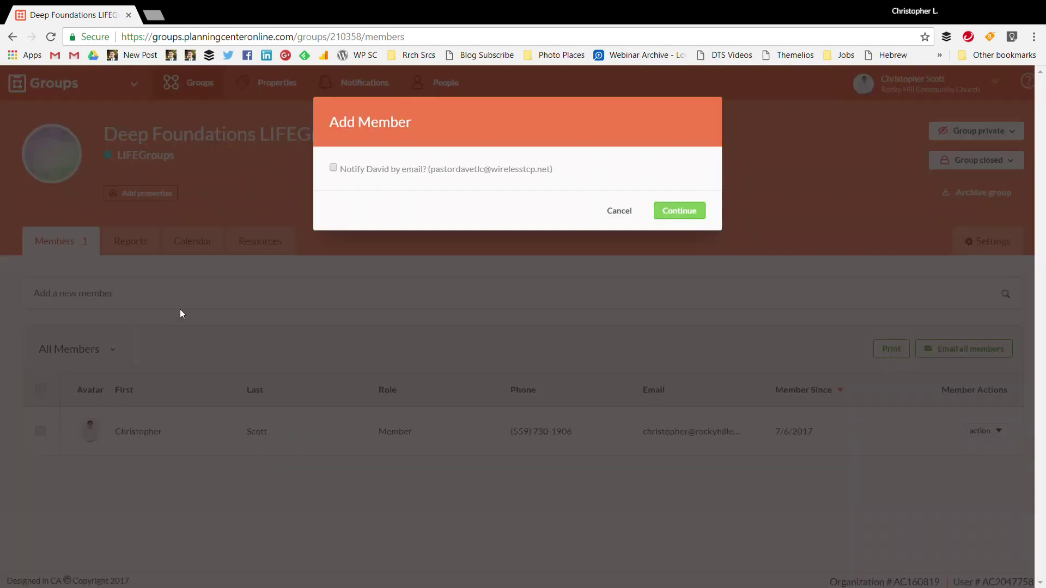
click(666, 216)
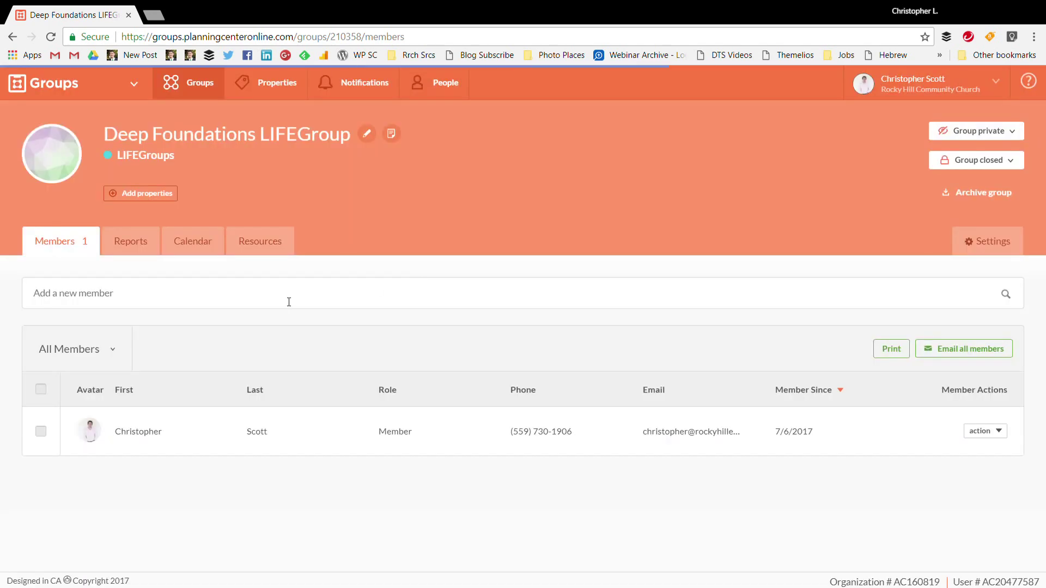
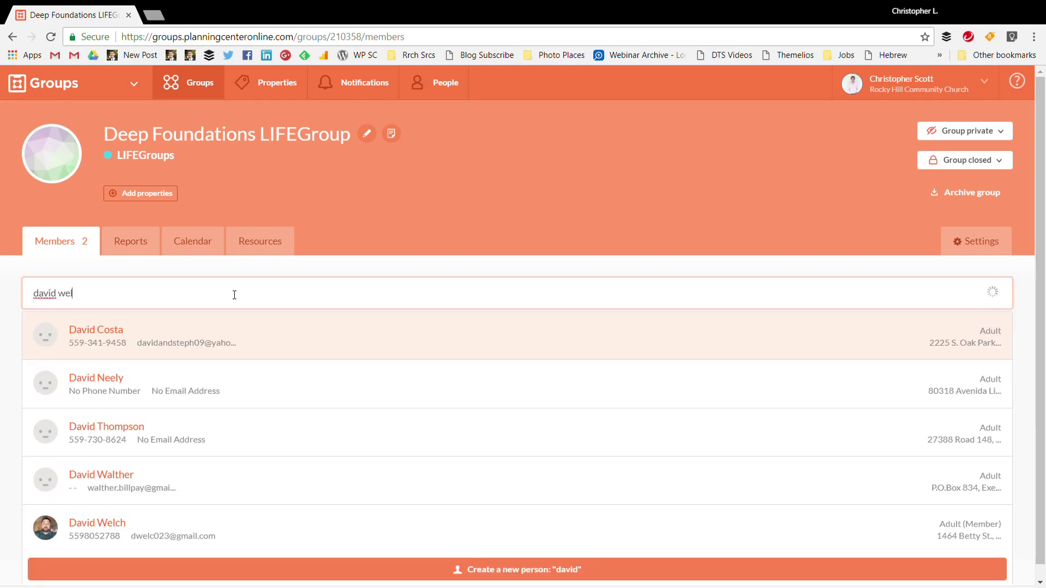
Add a second person found by name search, bringing the group to three members
click(210, 339)
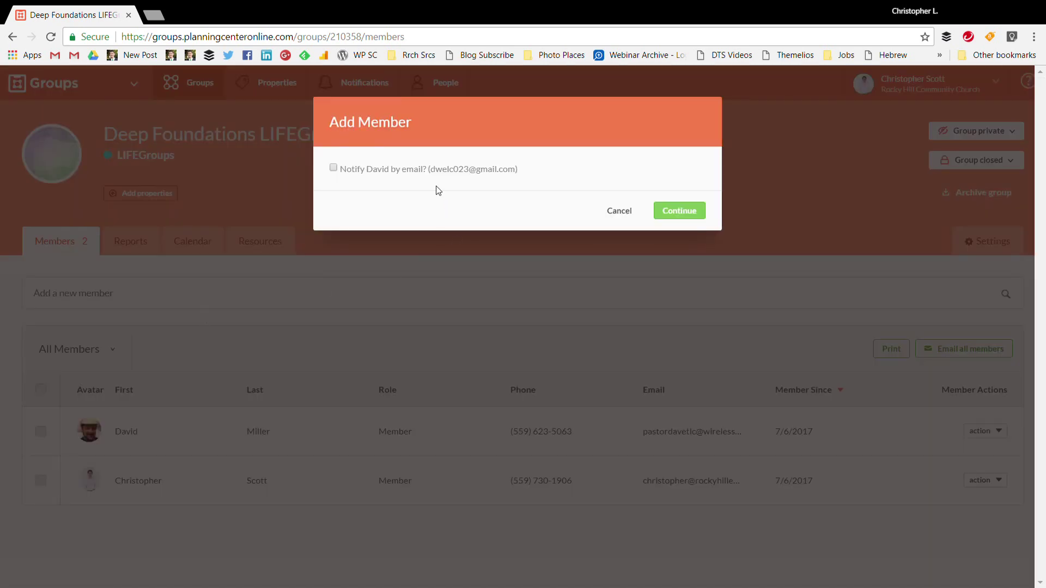
click(680, 212)
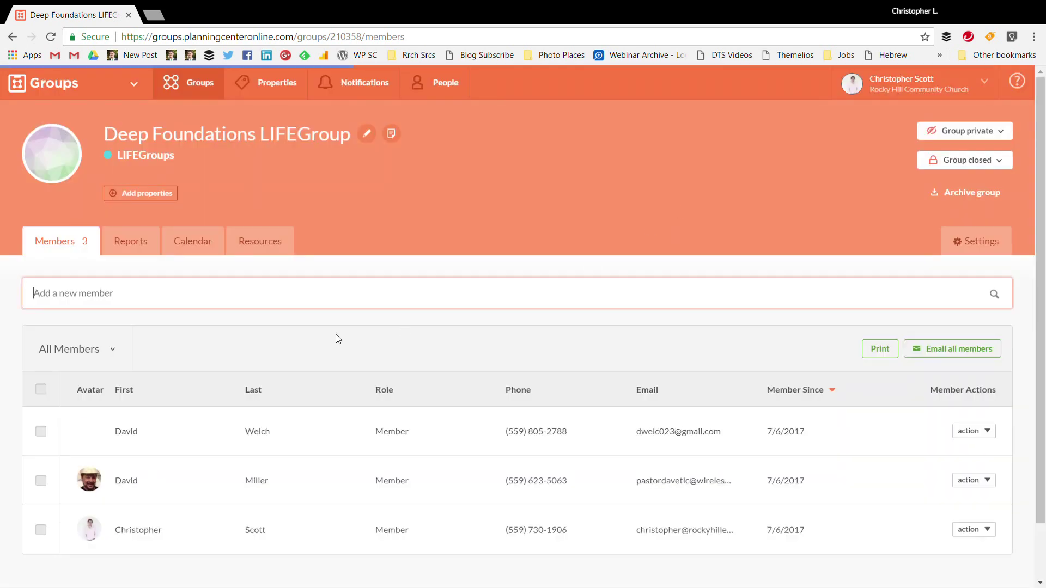
scroll(334, 339, down, 2)
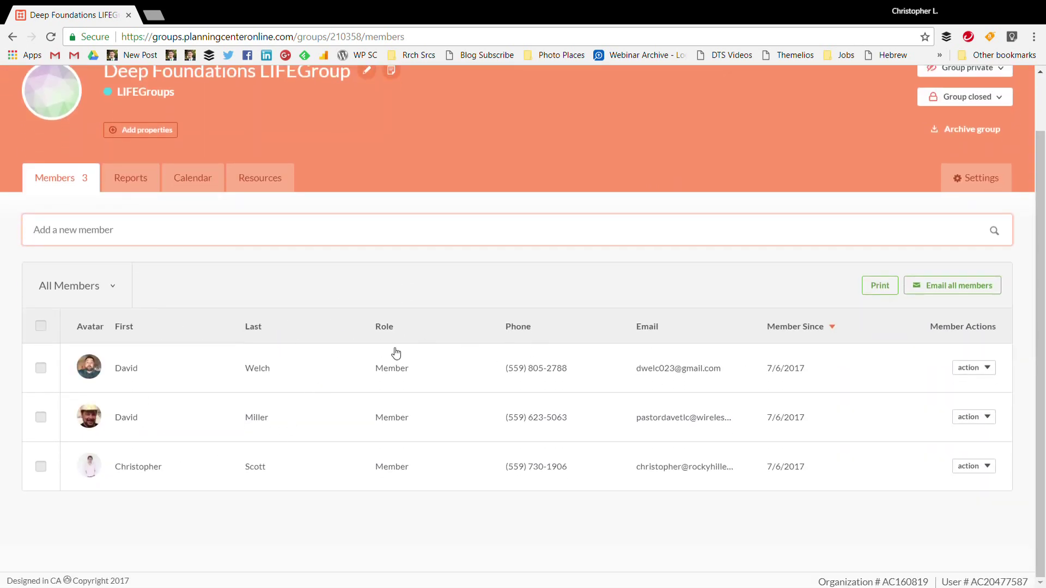
Choose Make Leader from the original member's row actions to bring up its confirmation
click(982, 469)
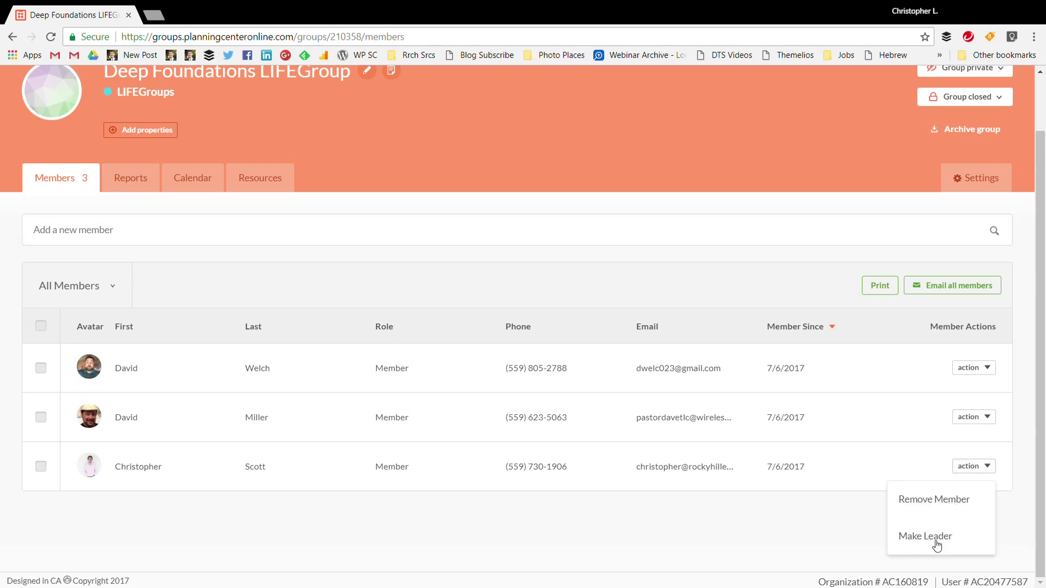
click(933, 541)
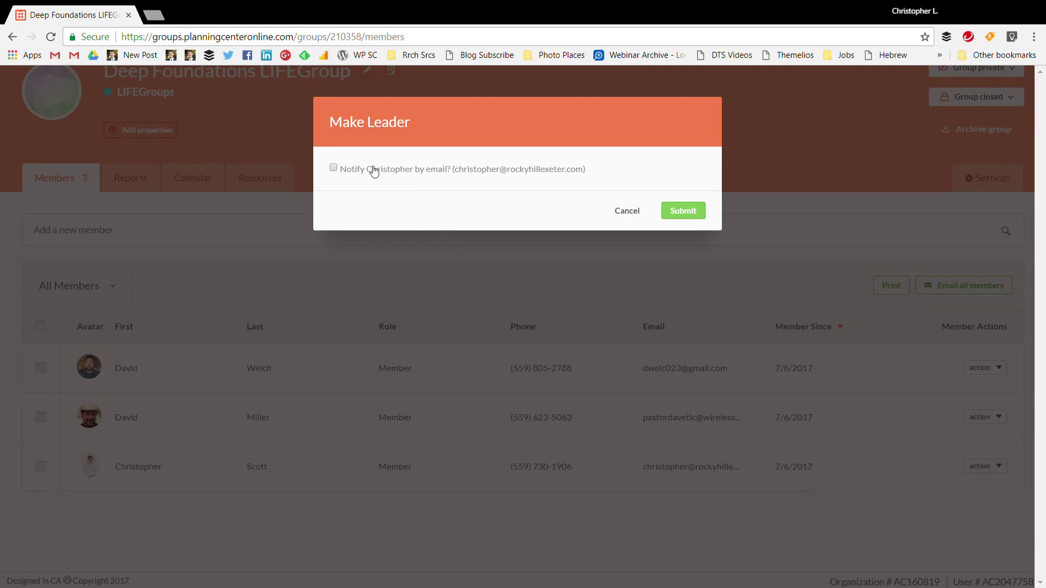
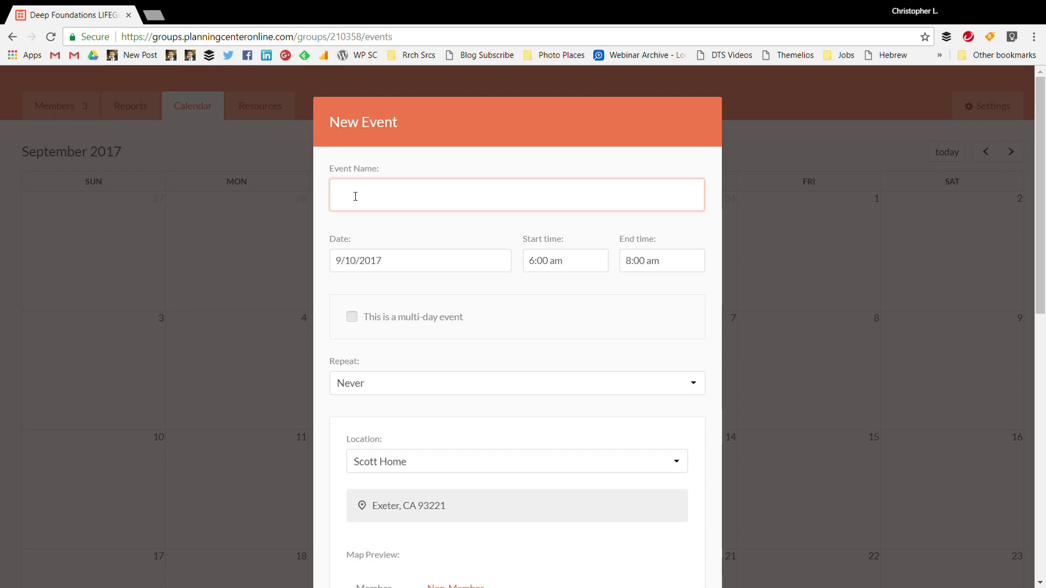
Name the event 'Deep Foundations LIFEGroup' and set its time to 6:30–8:00 pm
text(Deep Fo)
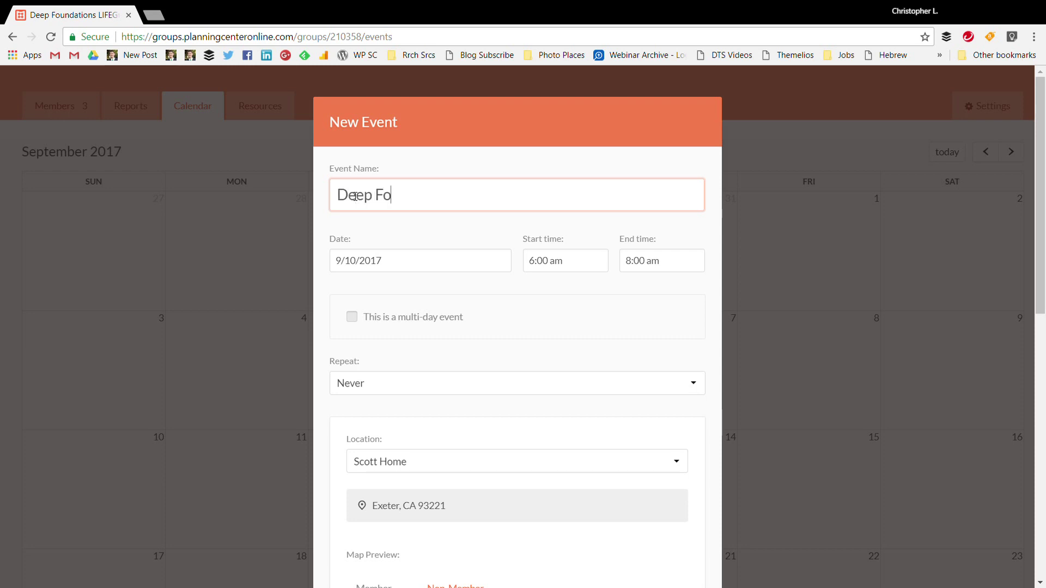
text(undations LIFEGroup)
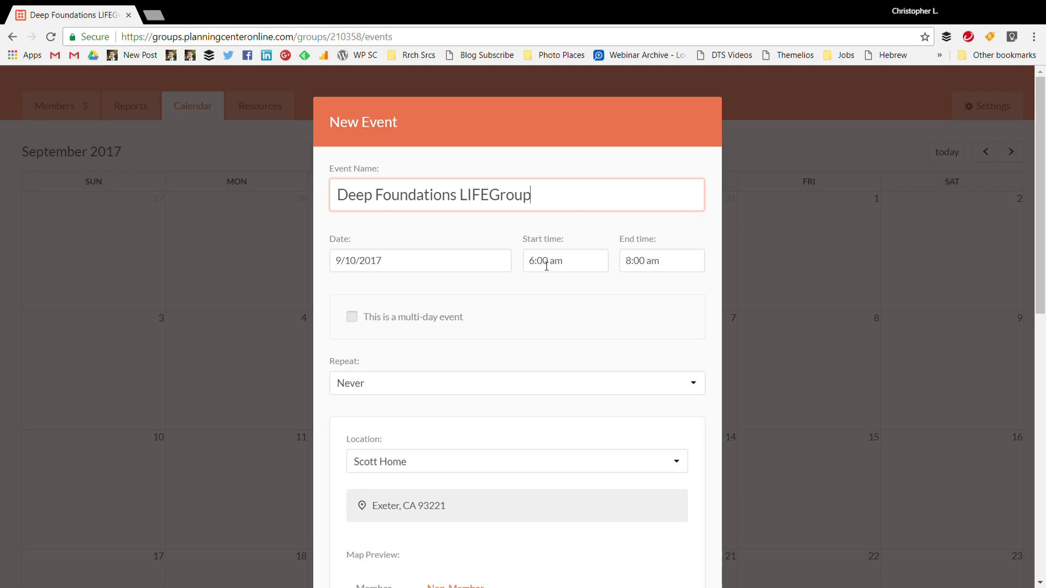
click(542, 261)
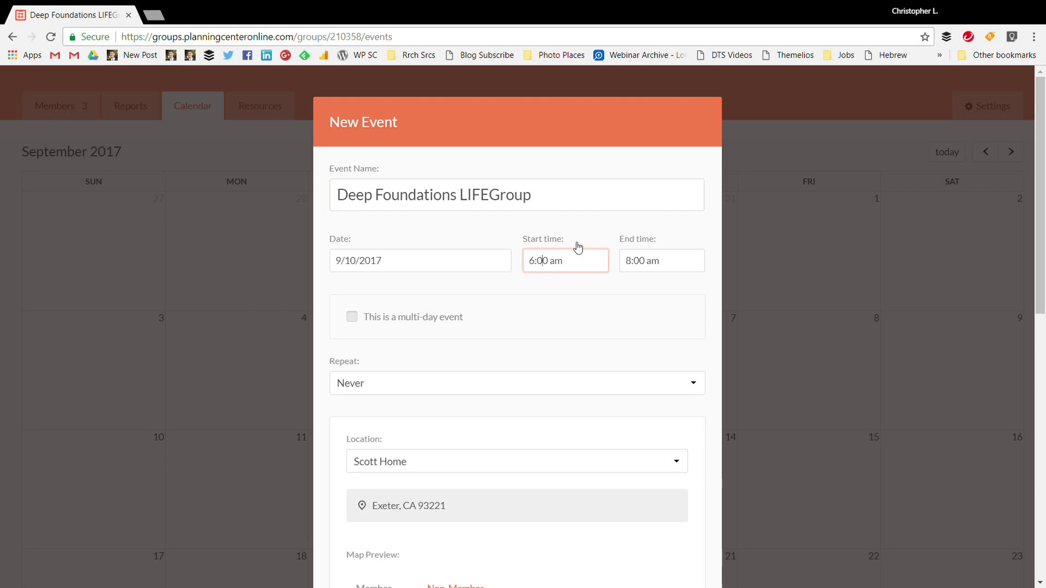
key(BackSpace)
text(3)
key(BackSpace)
key(BackSpace)
text(pm)
click(659, 267)
key(BackSpace)
key(BackSpace)
text(pm)
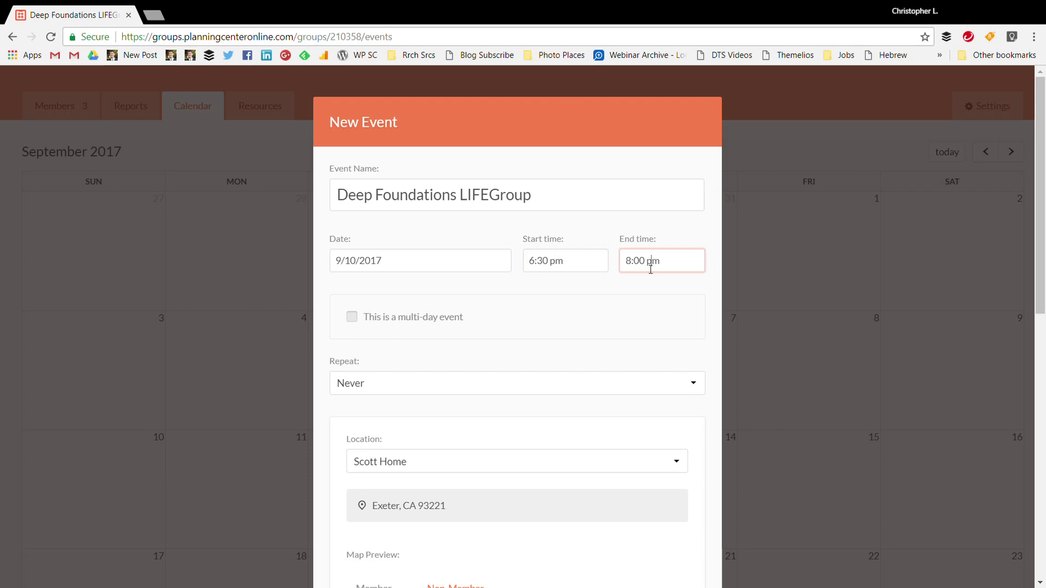
Keep the September 10 start date and repeat weekly until December 17, 2017
click(396, 270)
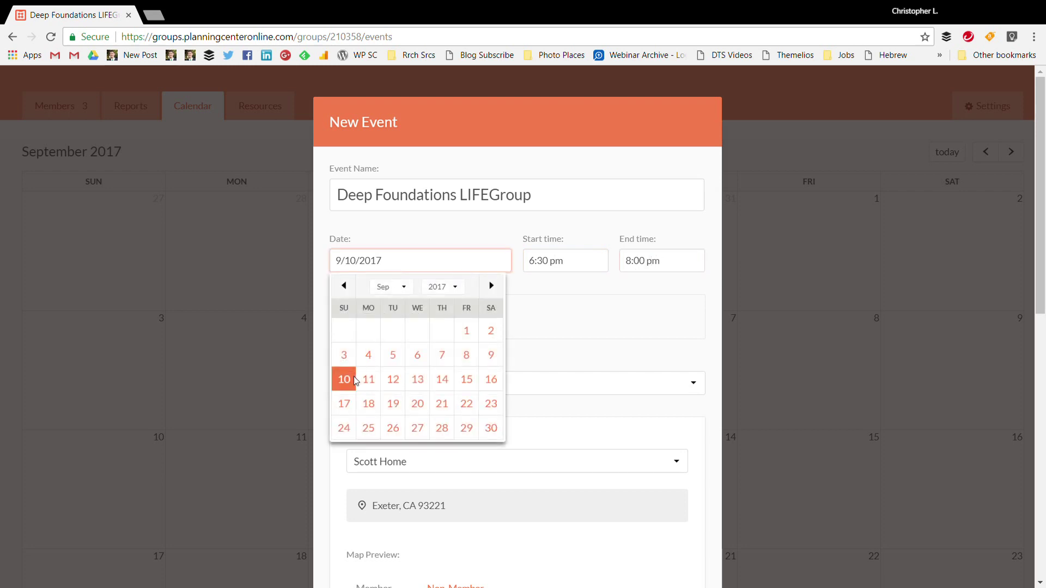
click(351, 380)
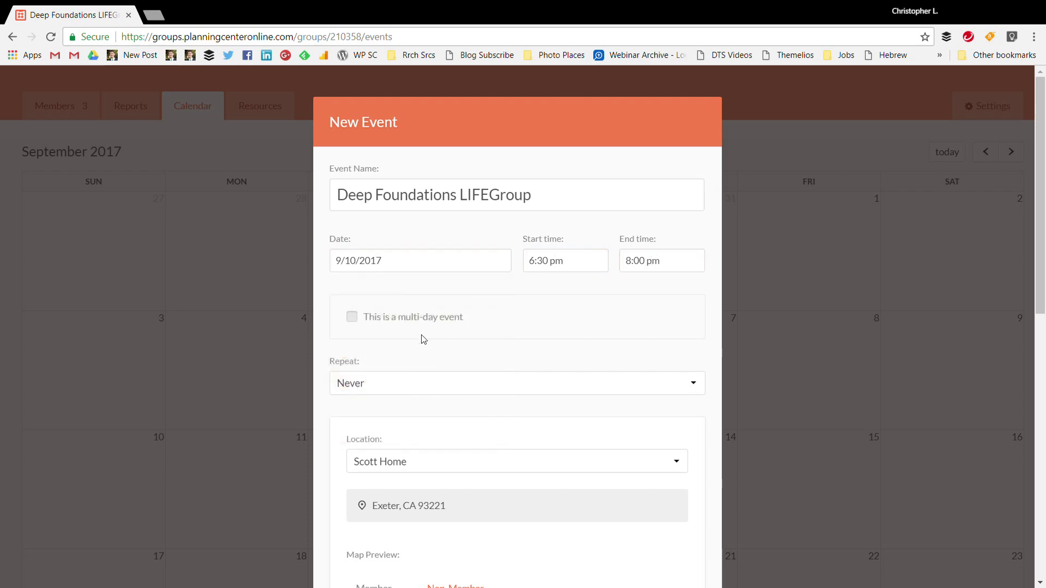
click(384, 386)
click(386, 428)
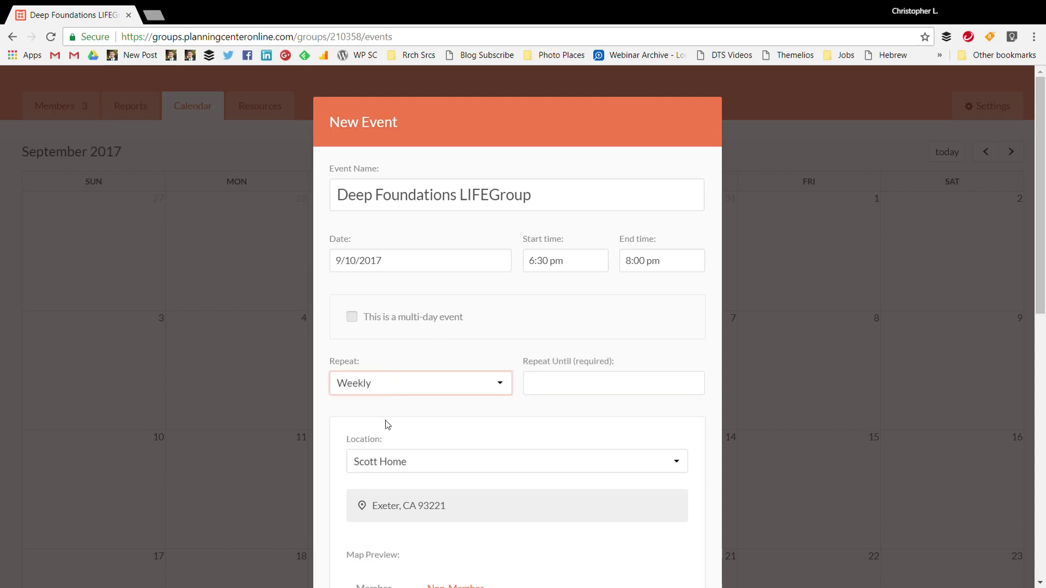
click(545, 384)
click(685, 411)
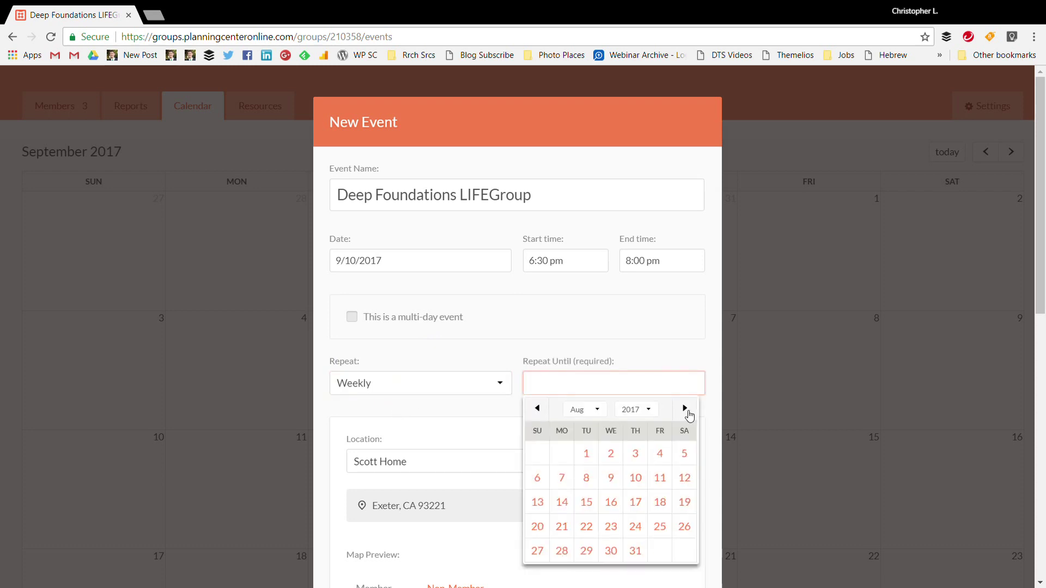
click(687, 412)
click(687, 412)
click(687, 412)
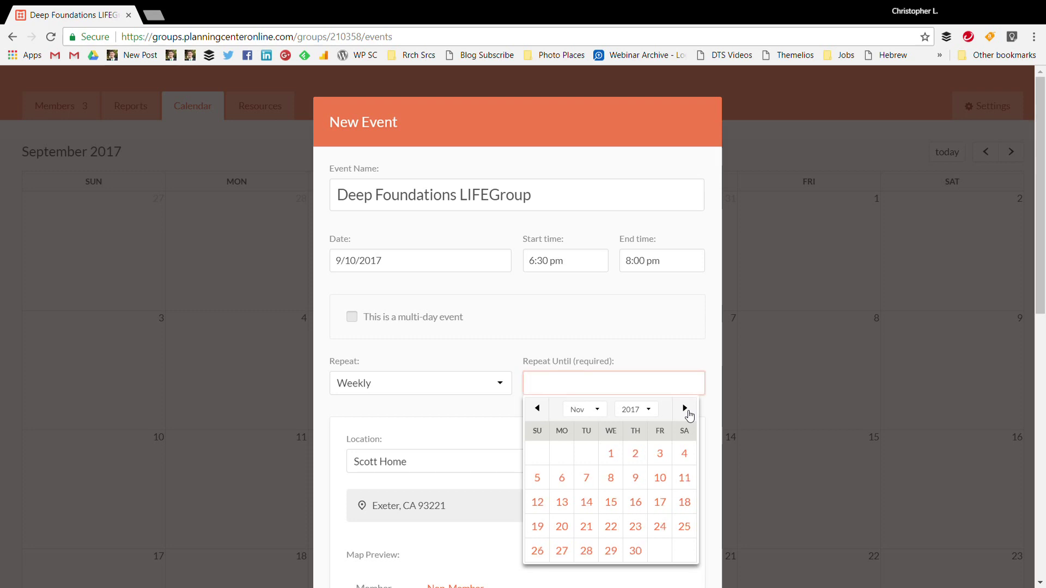
click(688, 411)
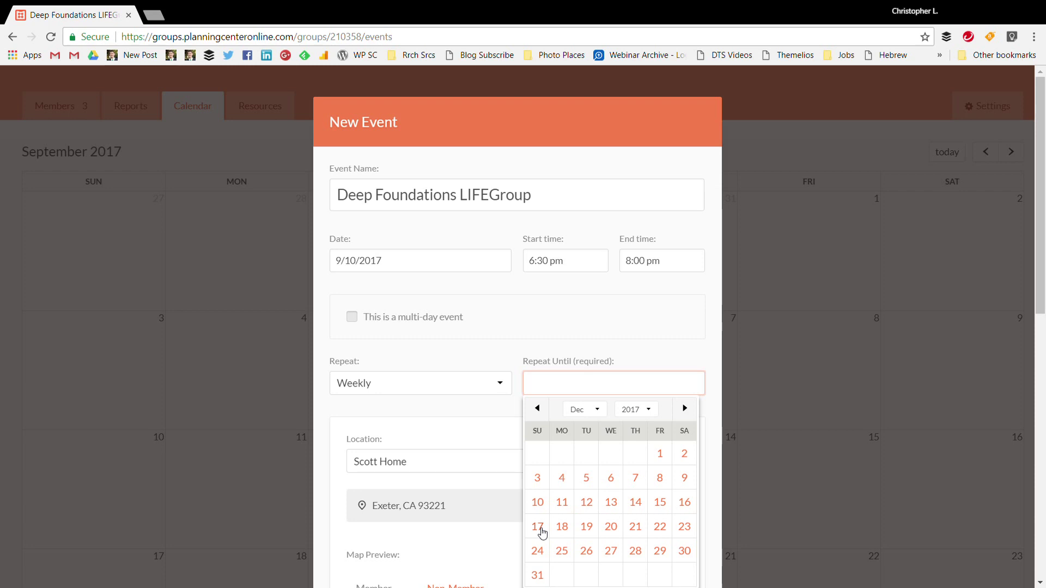
click(542, 531)
Review the event details and create the recurring event
scroll(558, 447, down, 1)
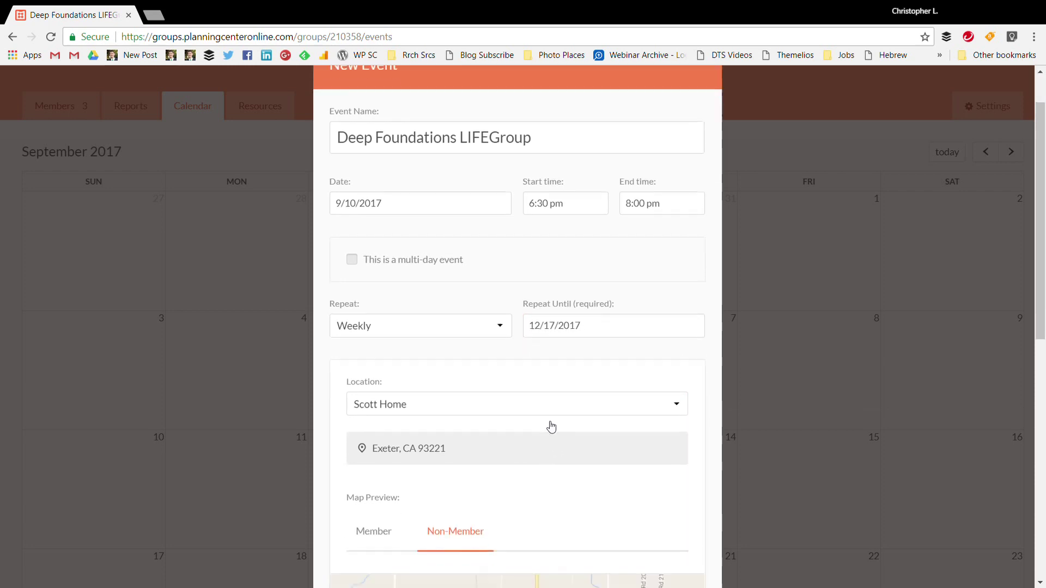
scroll(518, 376, down, 4)
scroll(518, 319, up, 3)
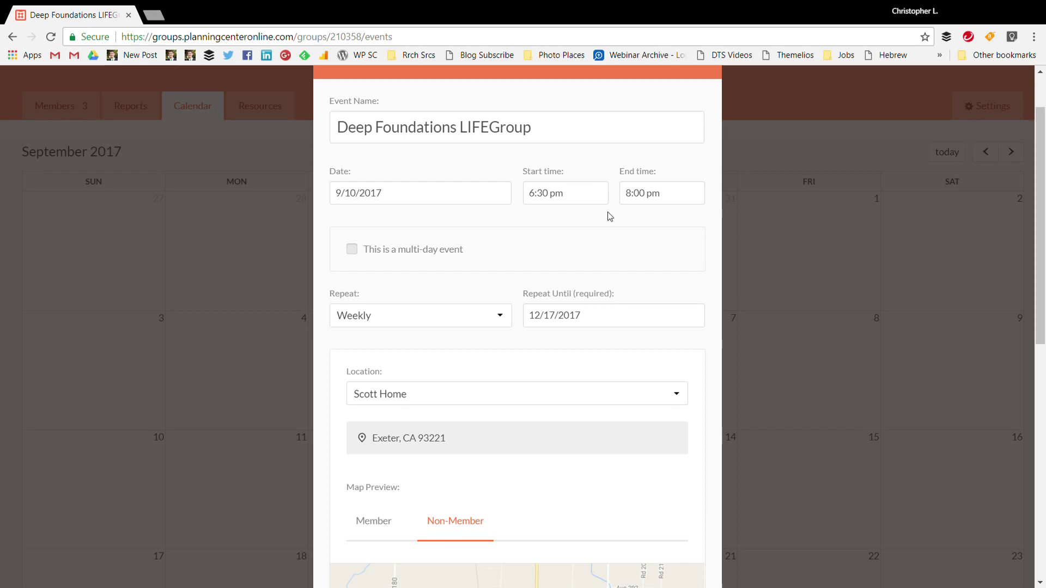
scroll(544, 233, down, 6)
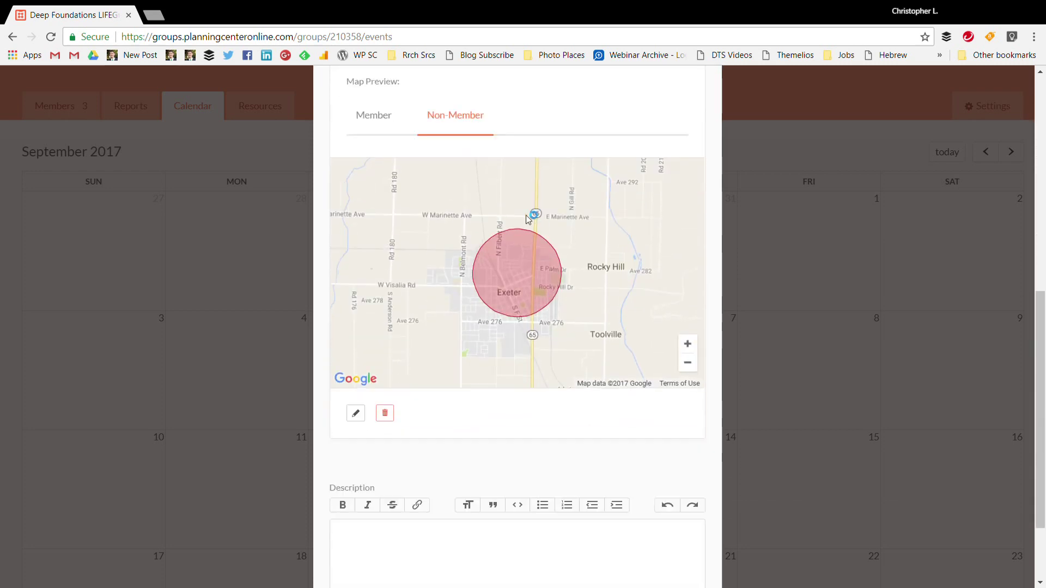
scroll(467, 176, up, 1)
scroll(439, 149, down, 4)
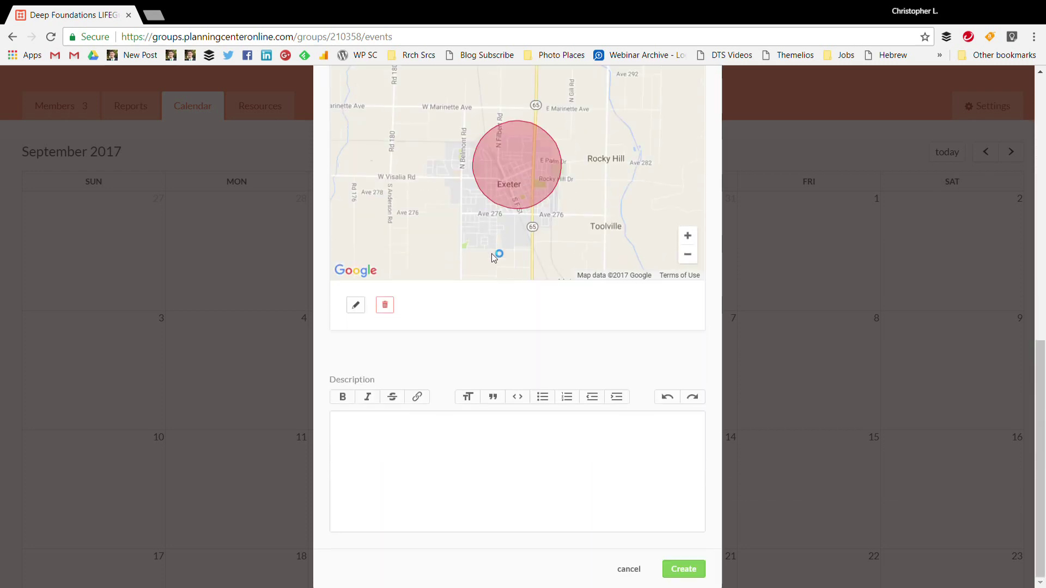
click(680, 573)
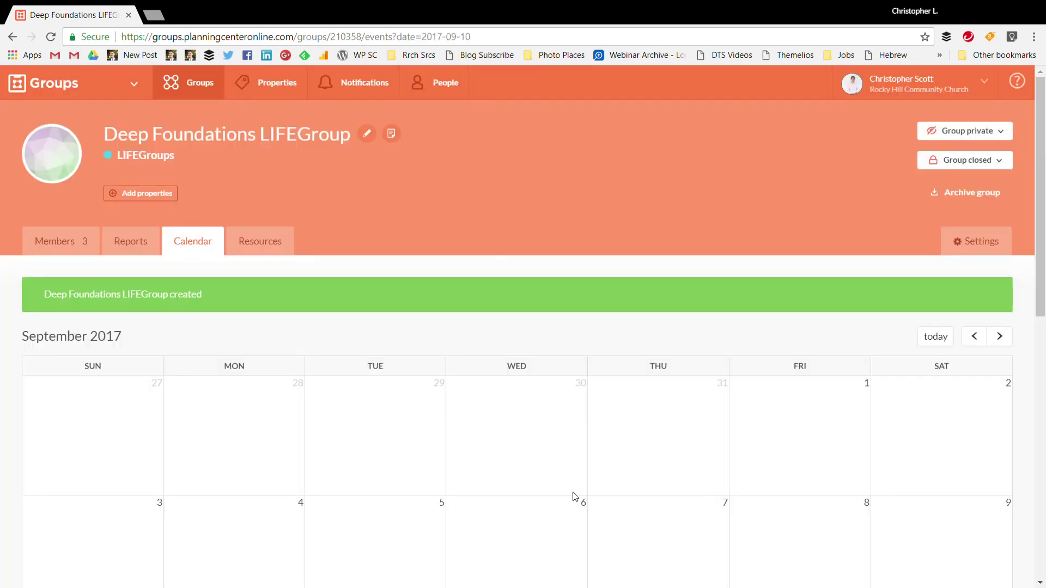
Review the weekly events, browse this group's and the shared LIFEGroups resources, then show Members
scroll(500, 469, down, 5)
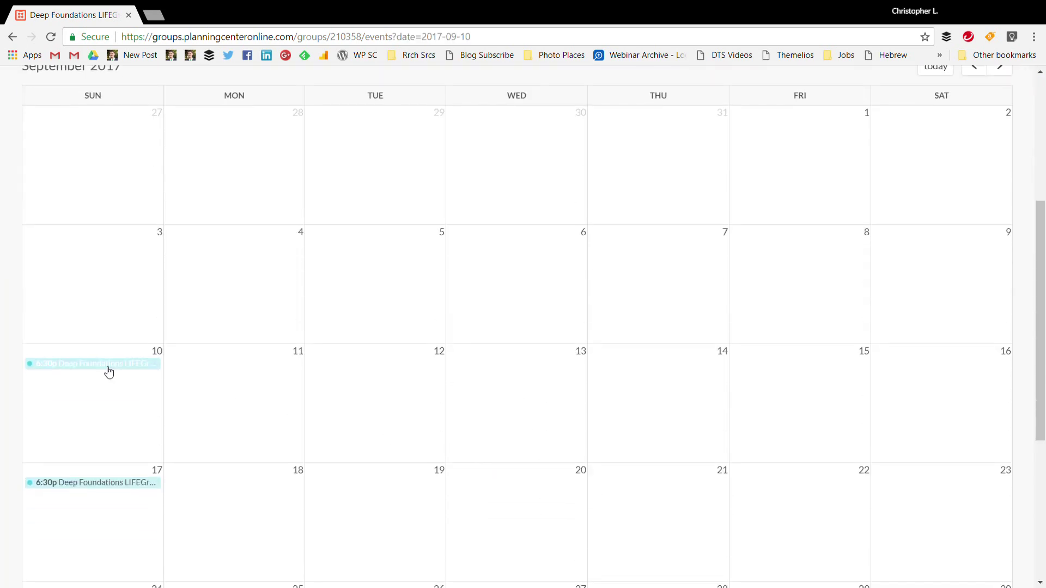
scroll(229, 395, up, 5)
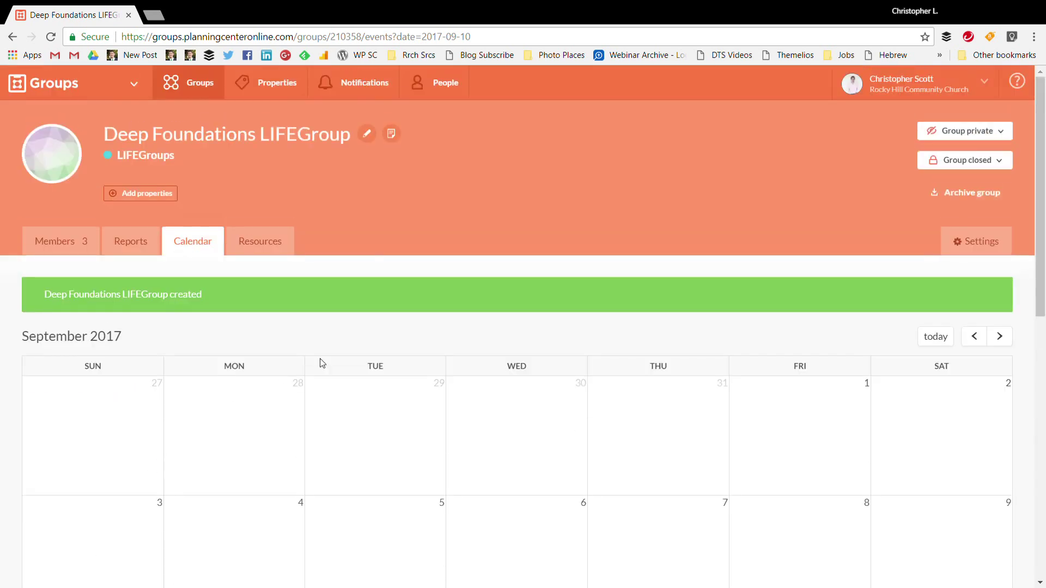
click(267, 243)
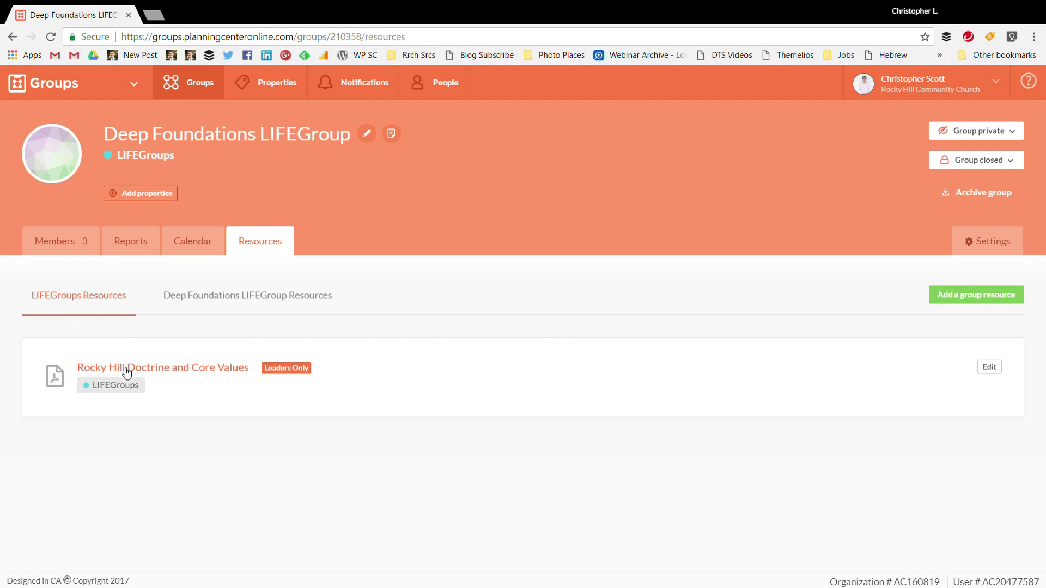
click(193, 296)
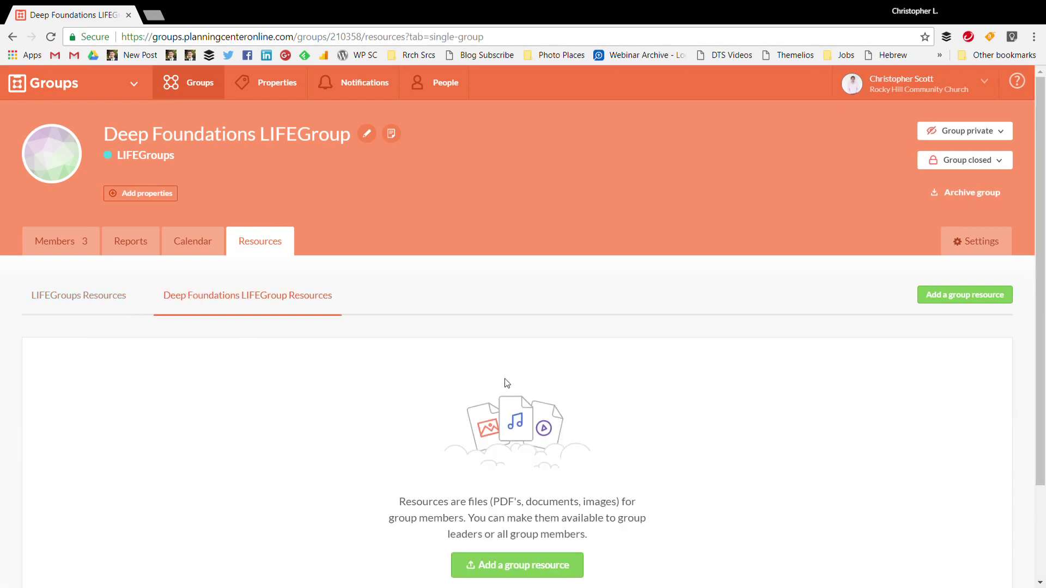
scroll(405, 359, down, 2)
scroll(339, 329, up, 1)
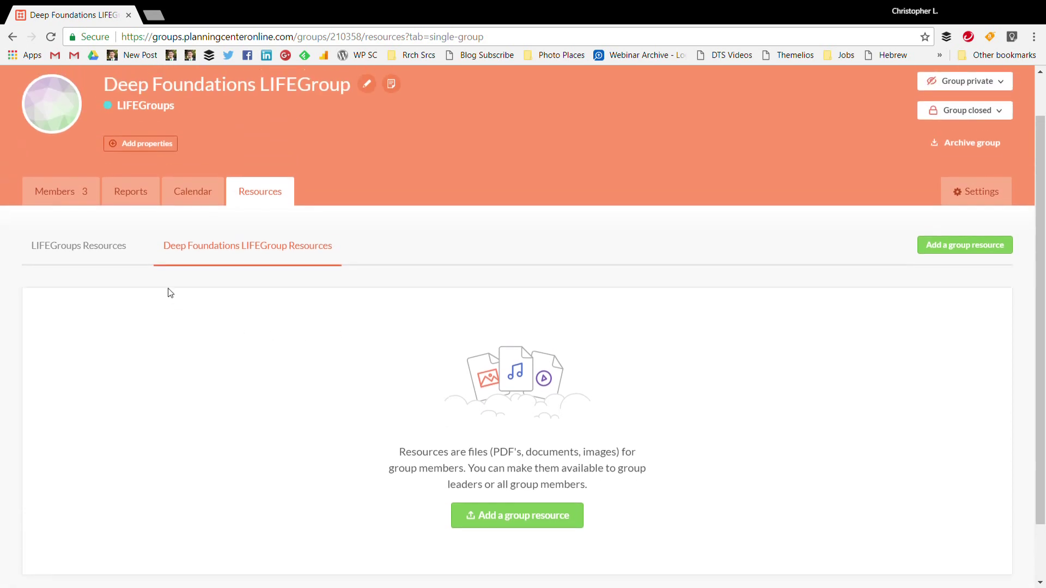
click(88, 249)
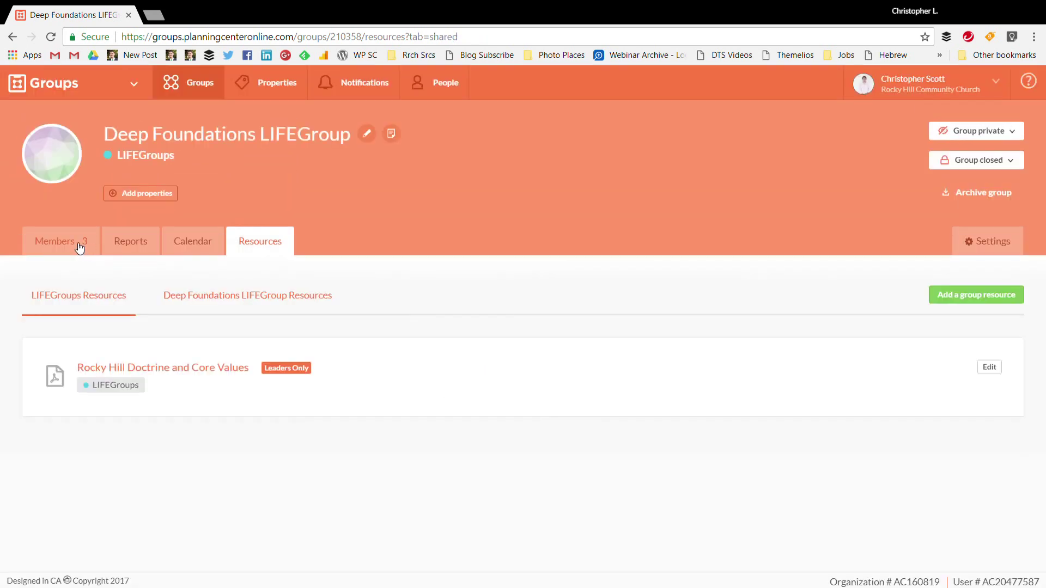
click(80, 248)
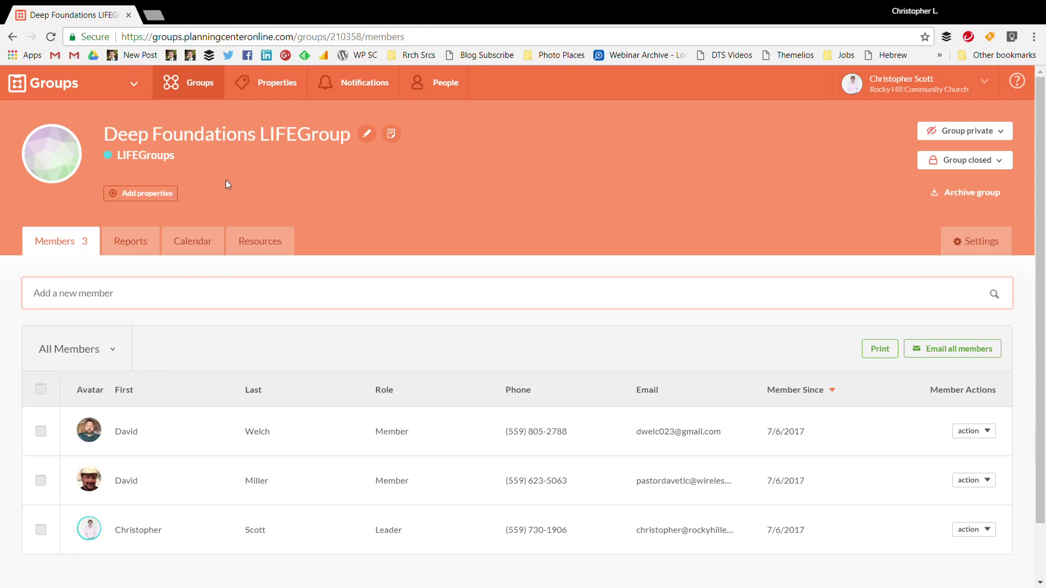
From the properties list, tag the group Adult, Exeter and Weekly
click(152, 202)
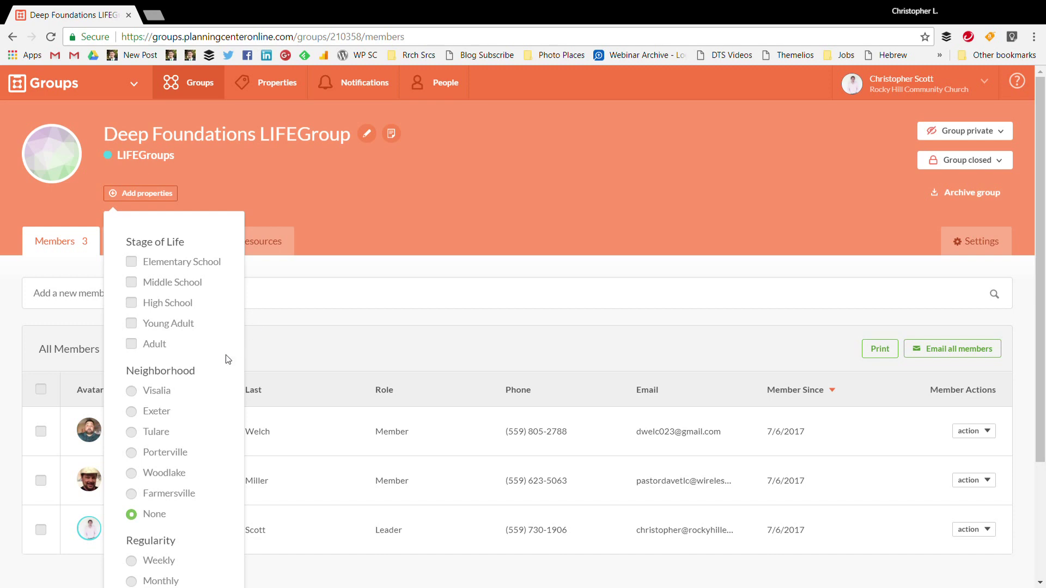
scroll(201, 355, down, 3)
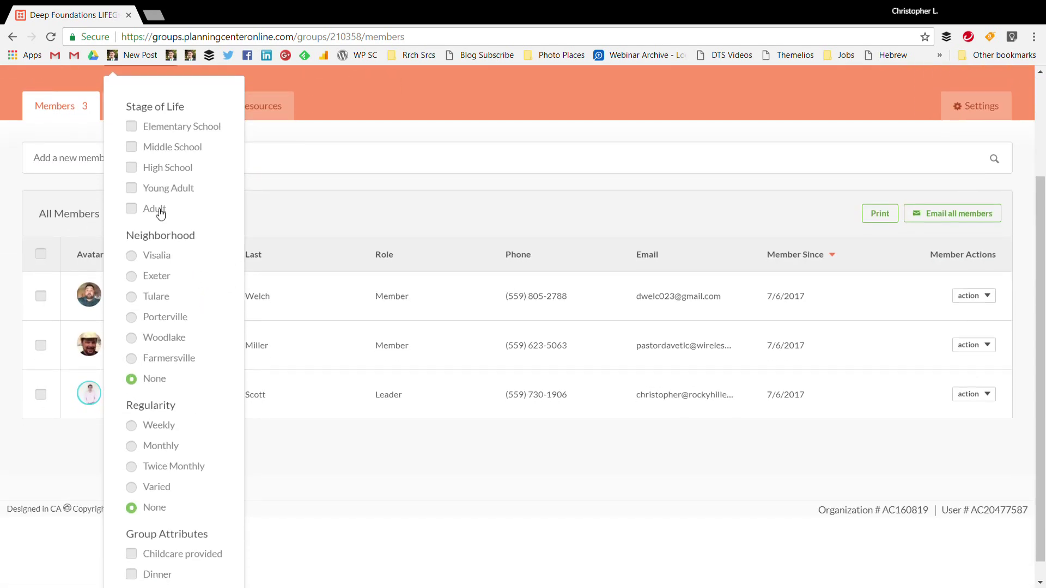
click(161, 214)
click(131, 276)
scroll(139, 398, down, 1)
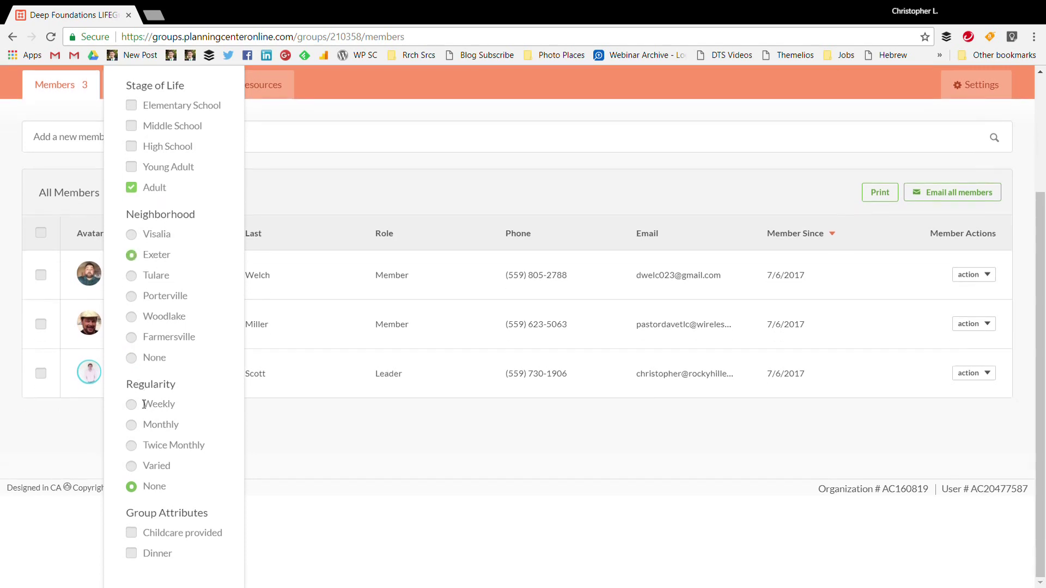
click(132, 406)
scroll(255, 331, up, 3)
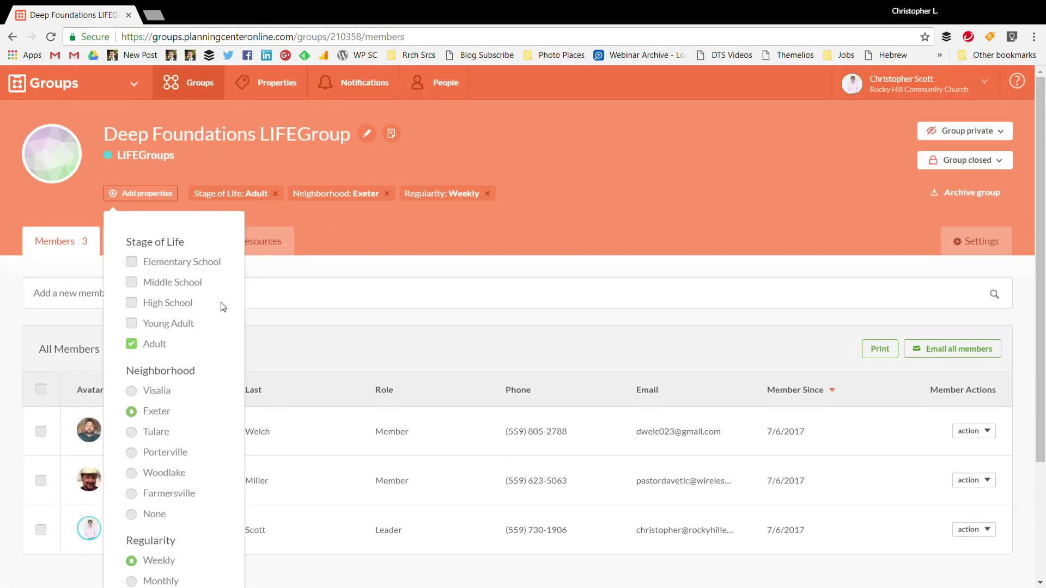
scroll(222, 305, down, 3)
scroll(200, 347, up, 3)
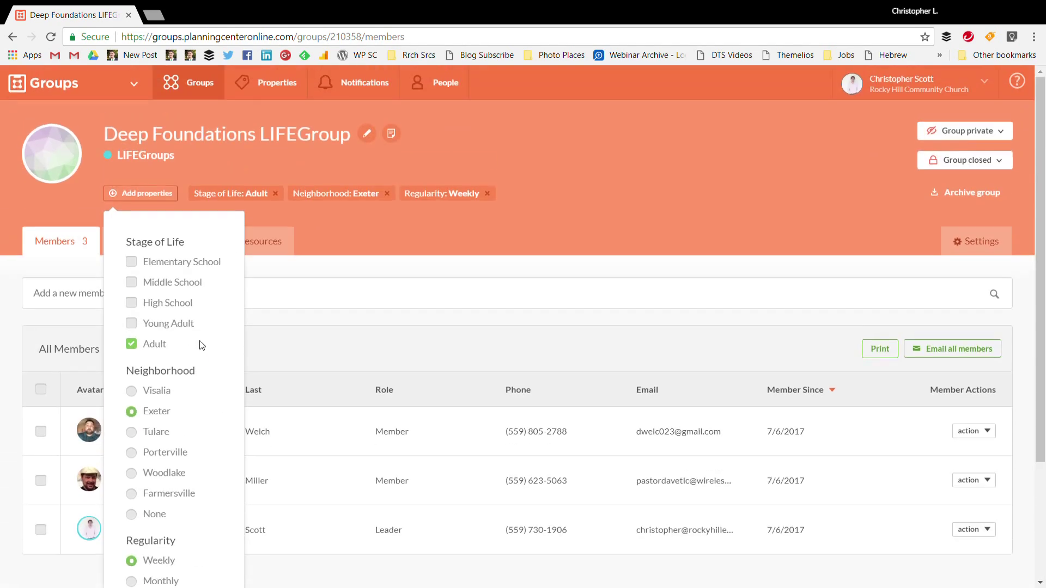
click(420, 234)
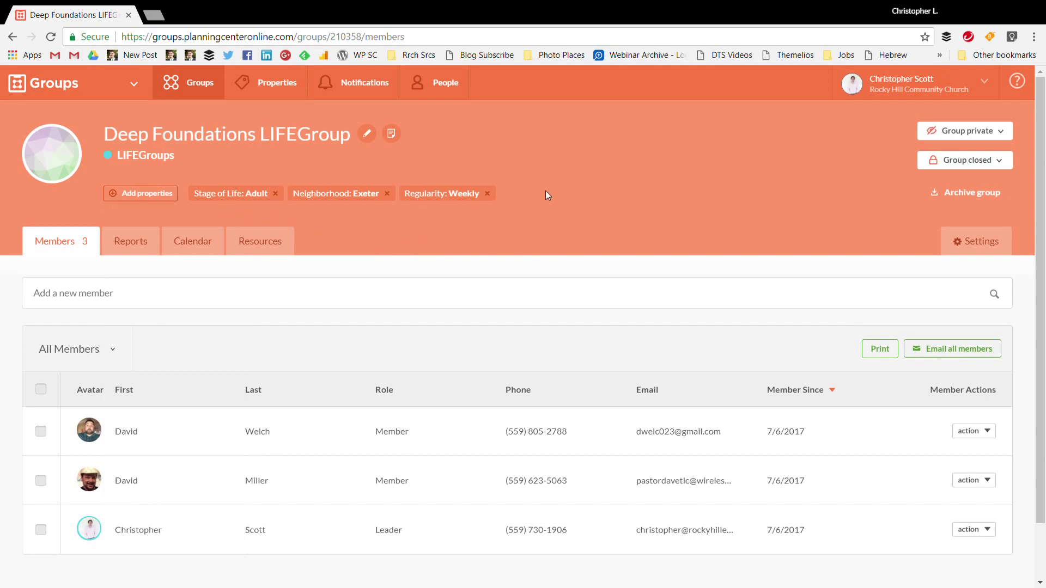
Cancel the group image change, then open and dismiss the name and type editor unchanged
click(64, 155)
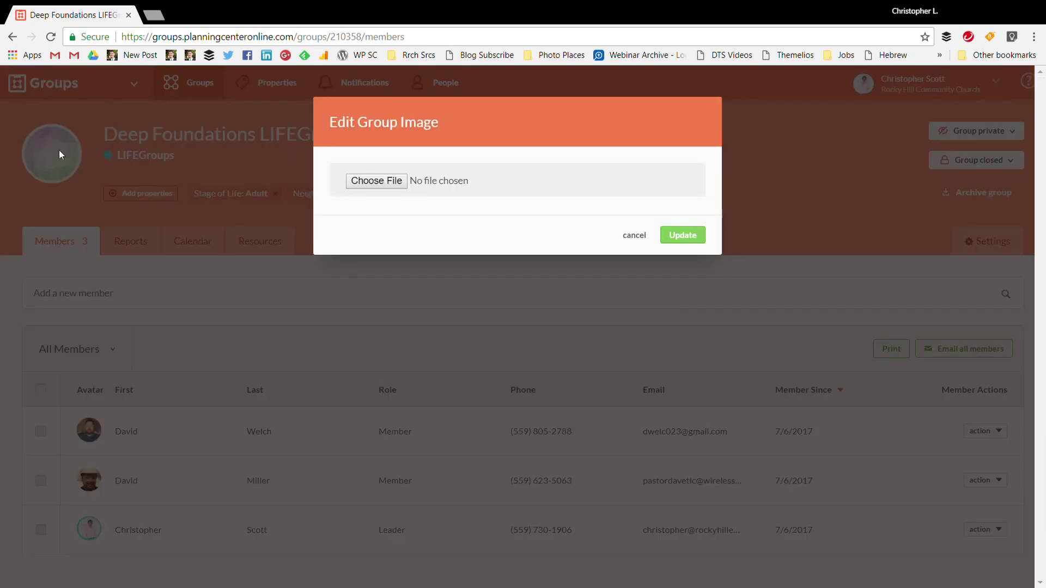
click(376, 185)
click(634, 235)
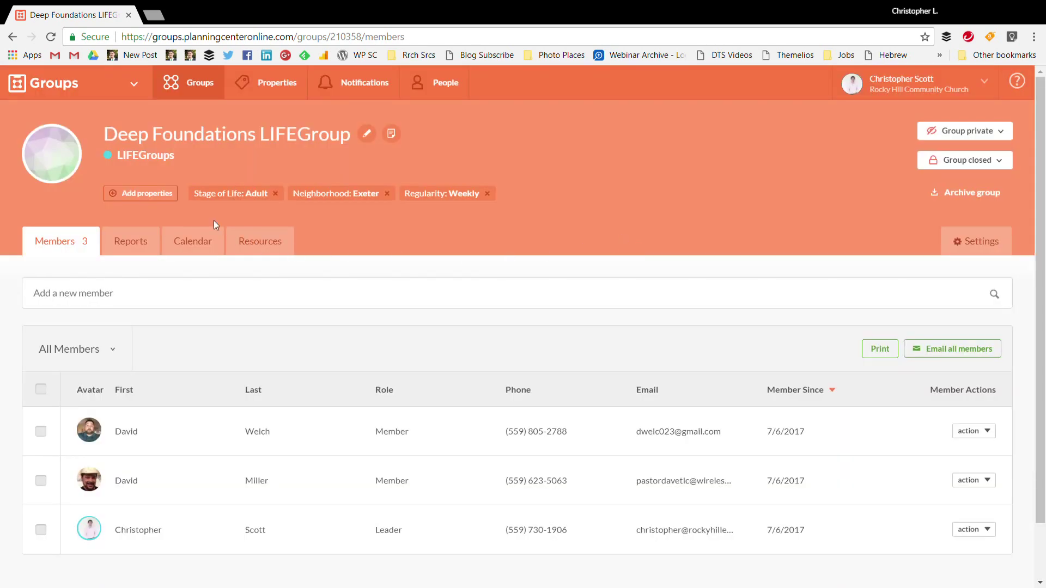
click(368, 137)
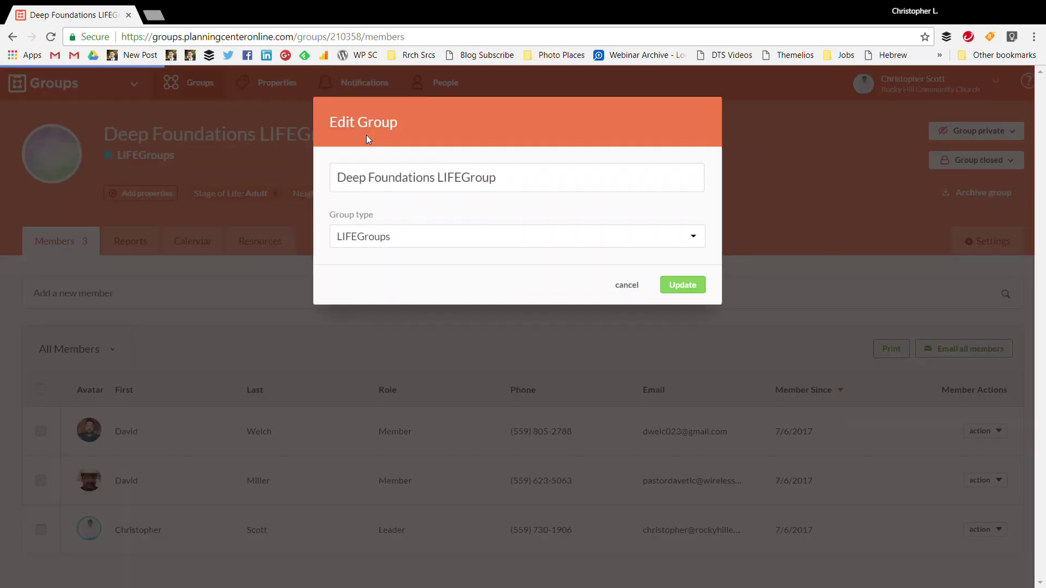
click(626, 286)
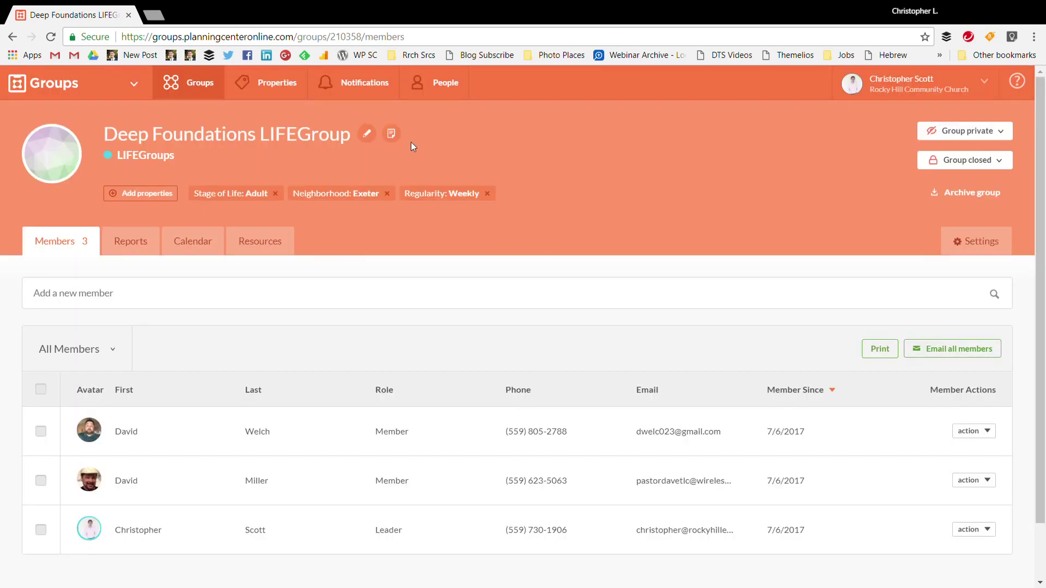
Save a note naming two potential members who wanted this group type, then reopen it to verify
click(392, 134)
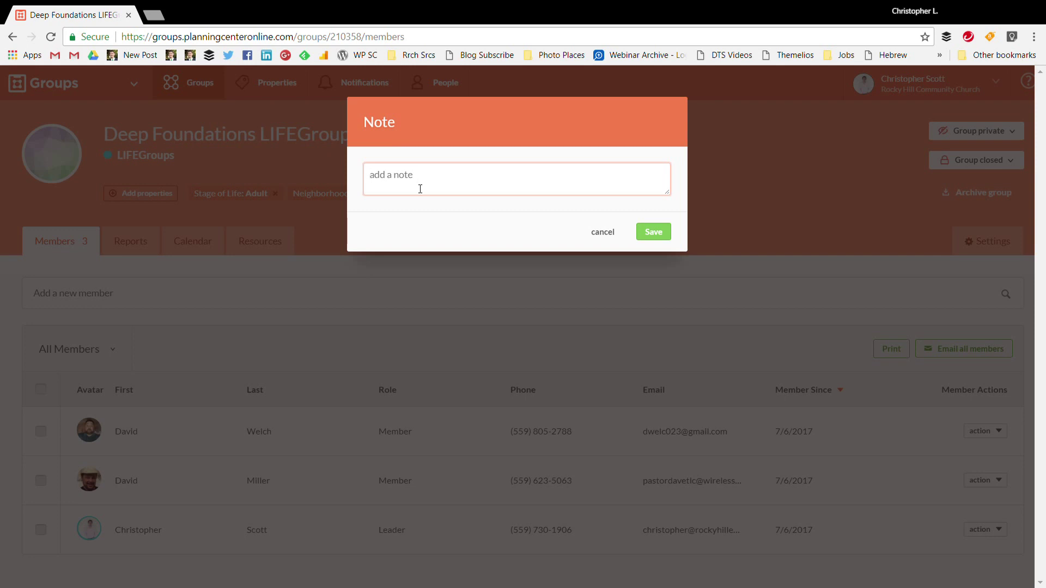
text(Look)
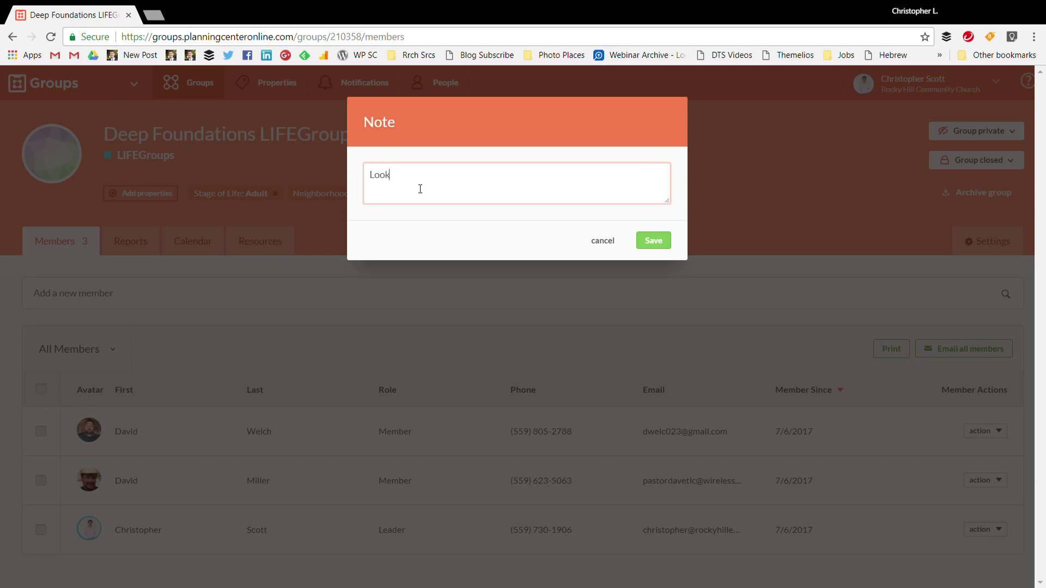
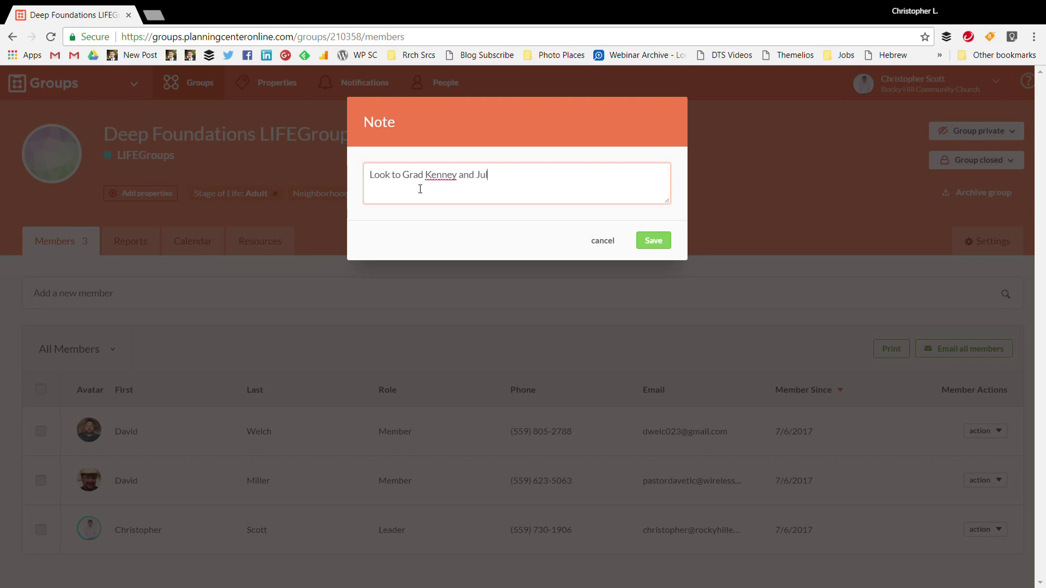
text(ential members who have wanted this ty)
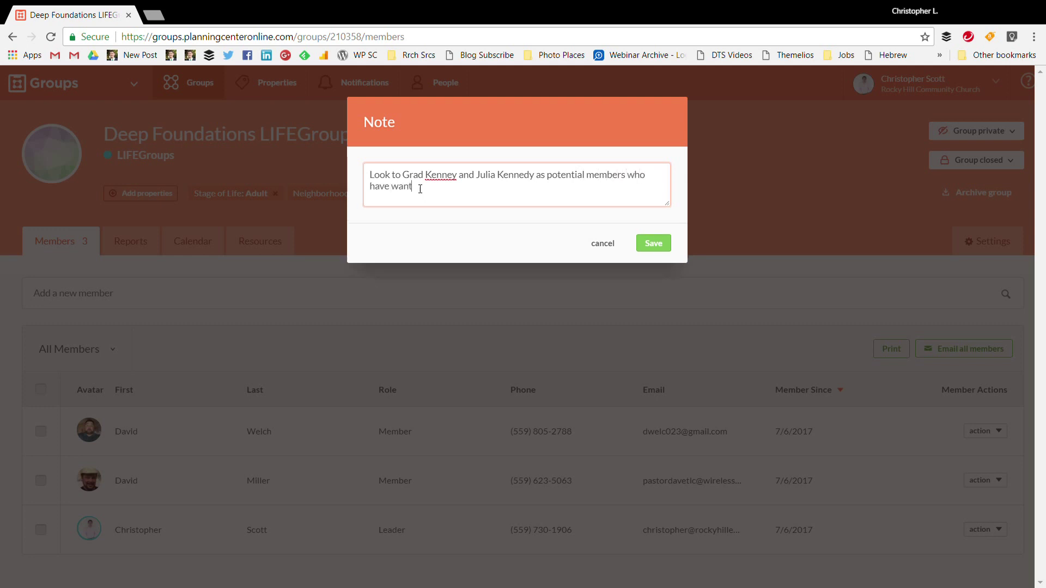
text(pe of a gorup.)
key(BackSpace)
key(BackSpace)
key(BackSpace)
key(BackSpace)
key(BackSpace)
text(roup)
click(654, 243)
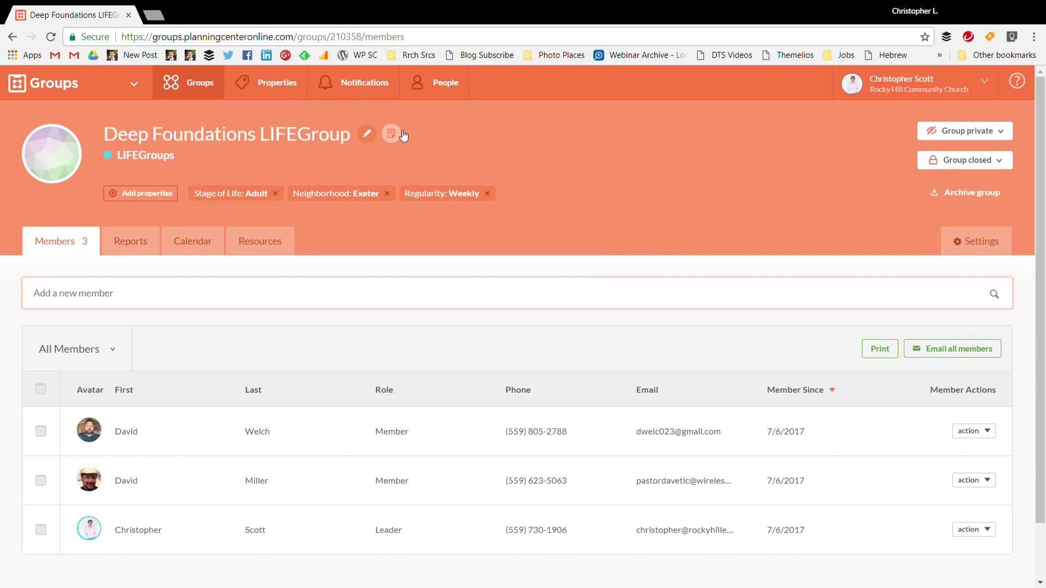
click(392, 134)
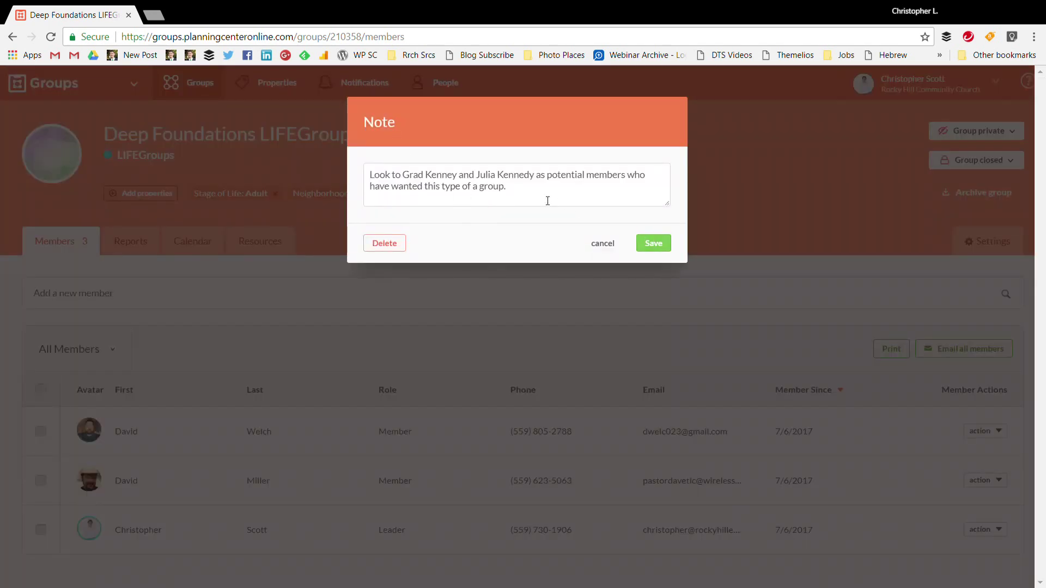
click(603, 244)
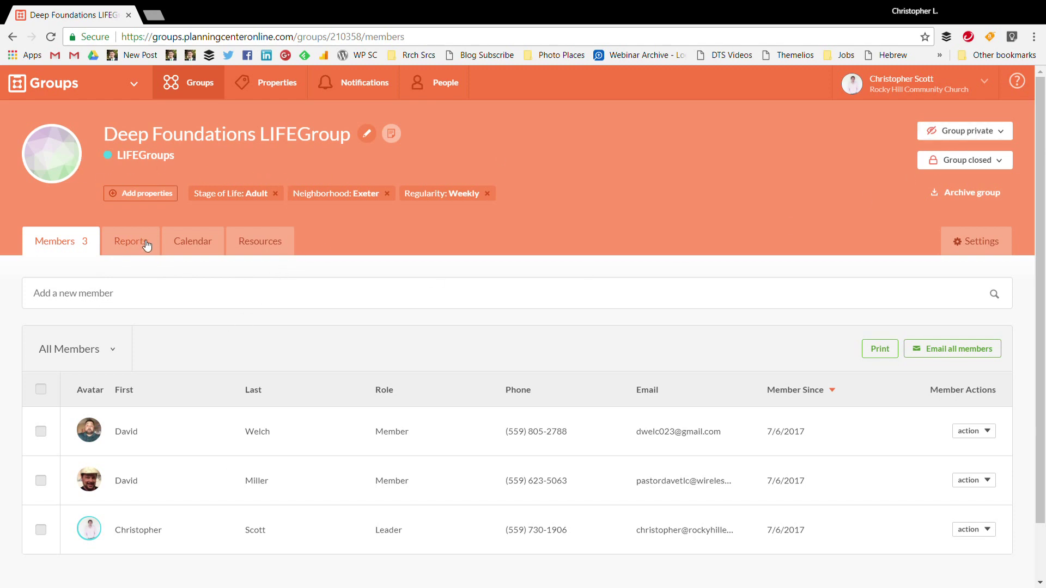
click(963, 135)
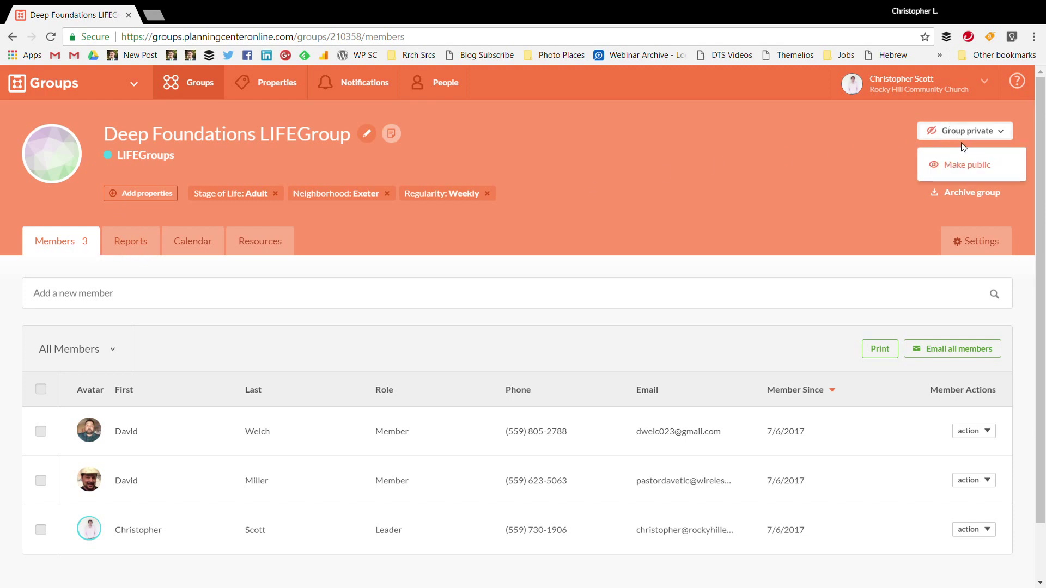
click(754, 168)
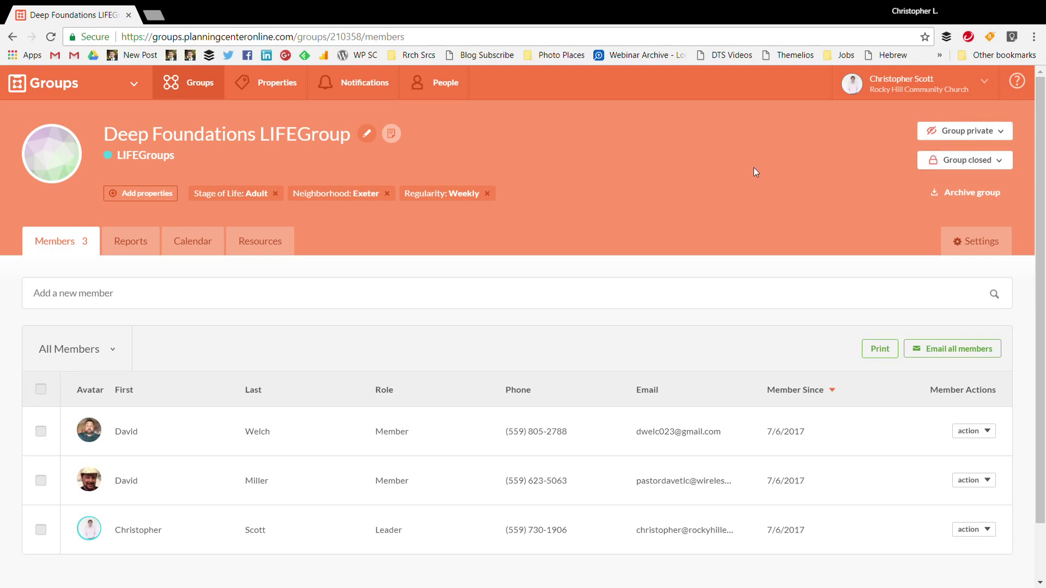
click(965, 136)
click(964, 137)
Open rockyhillexeter.com in a new tab and go to its LIFEGroups page
click(164, 16)
text(rocky)
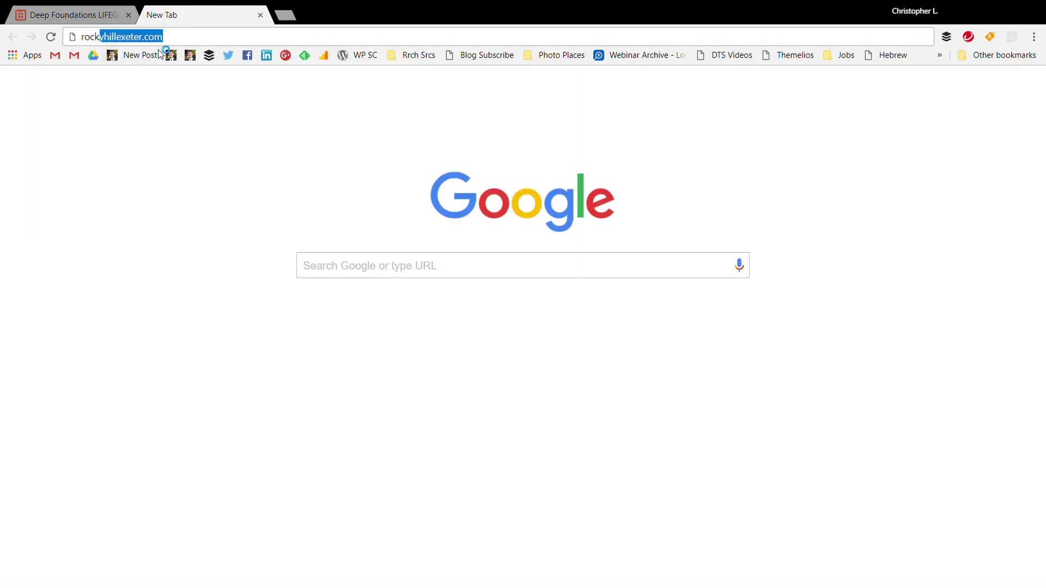
key(Return)
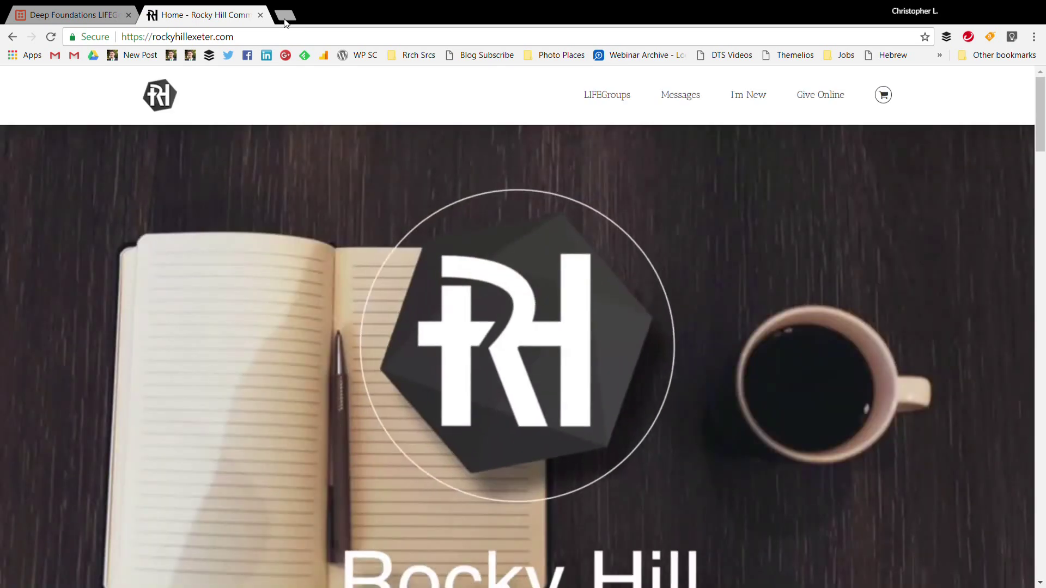
click(605, 103)
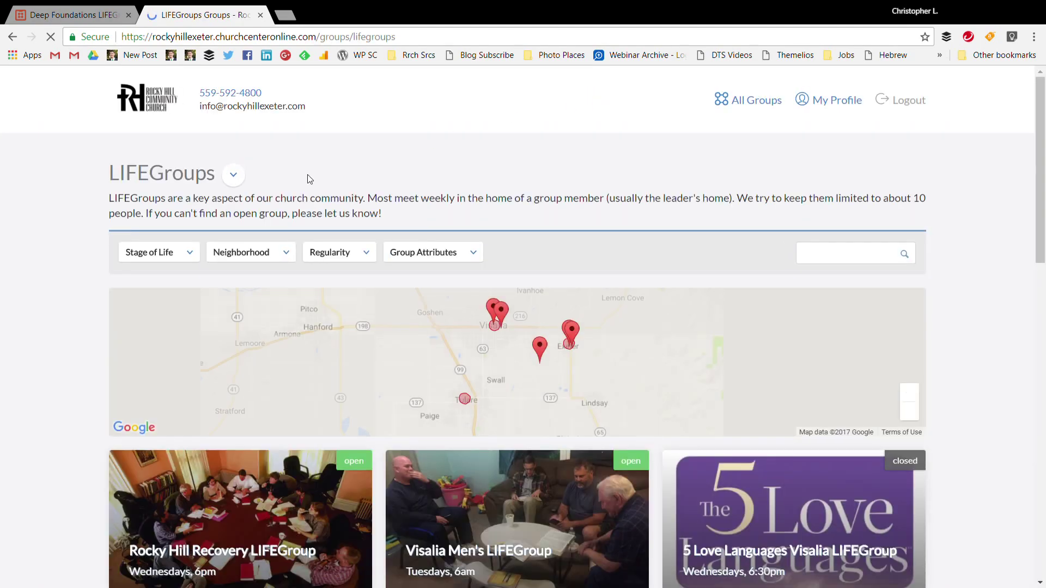
Scroll through the public group cards, then return to the Deep Foundations tab
scroll(94, 222, down, 4)
scroll(77, 221, up, 4)
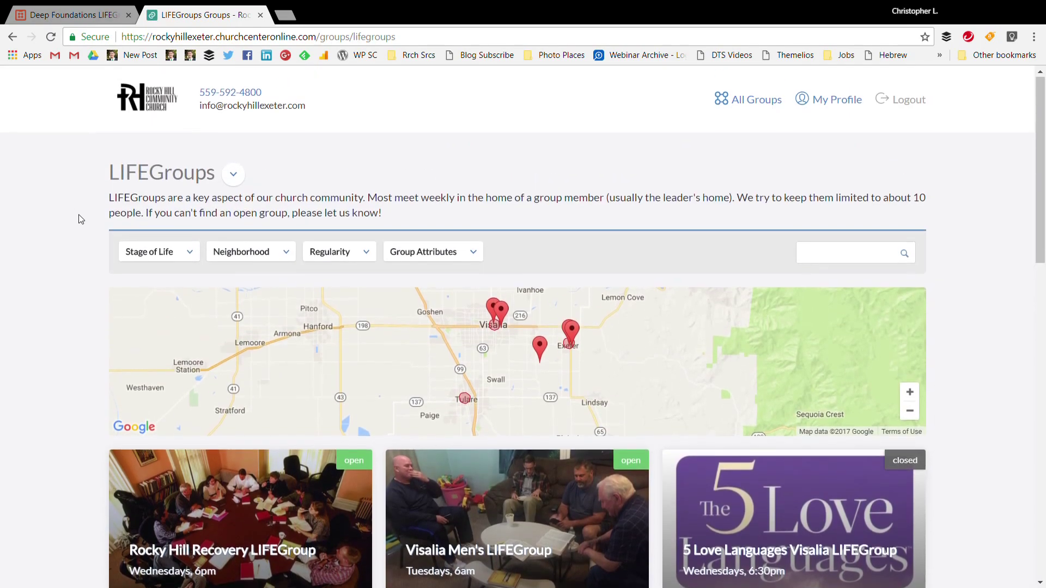
scroll(33, 171, down, 1)
scroll(33, 171, down, 5)
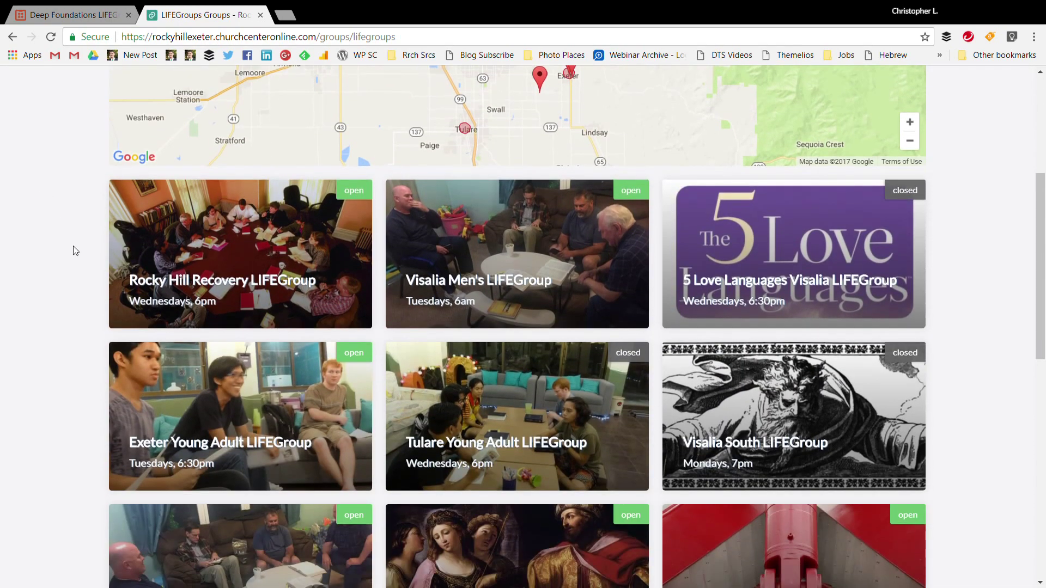
scroll(335, 293, down, 3)
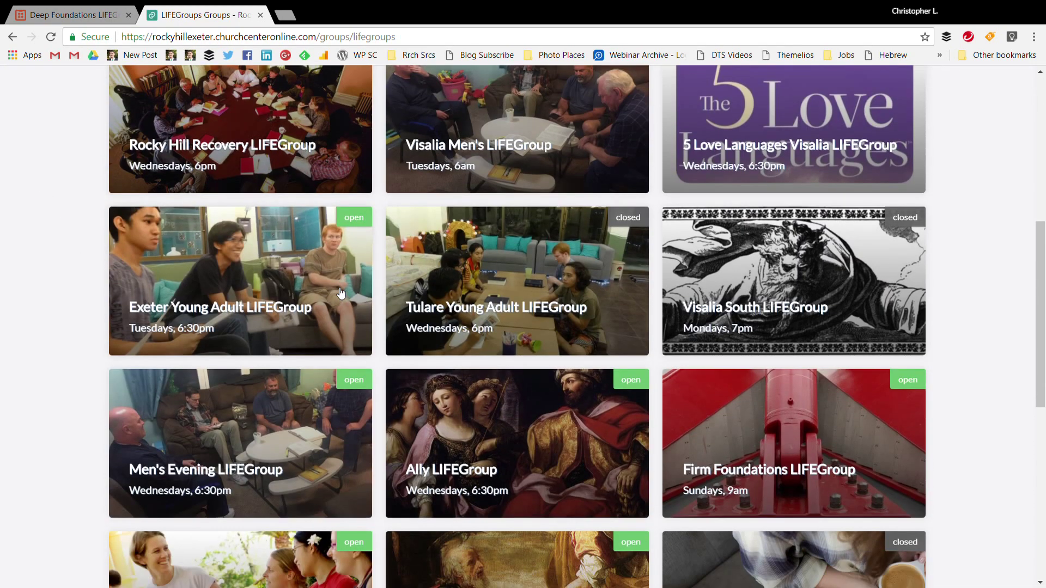
scroll(341, 293, down, 9)
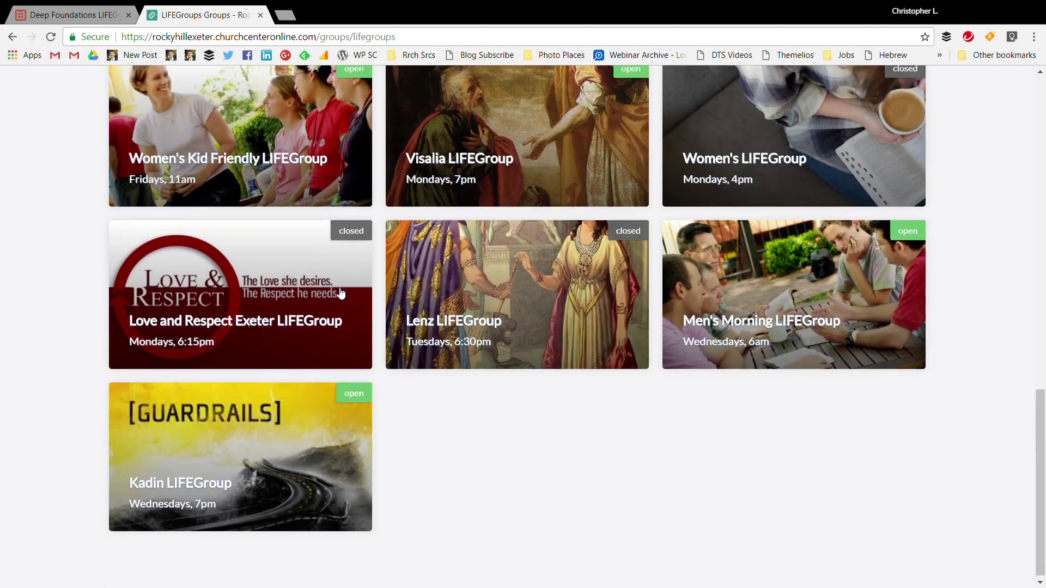
click(76, 15)
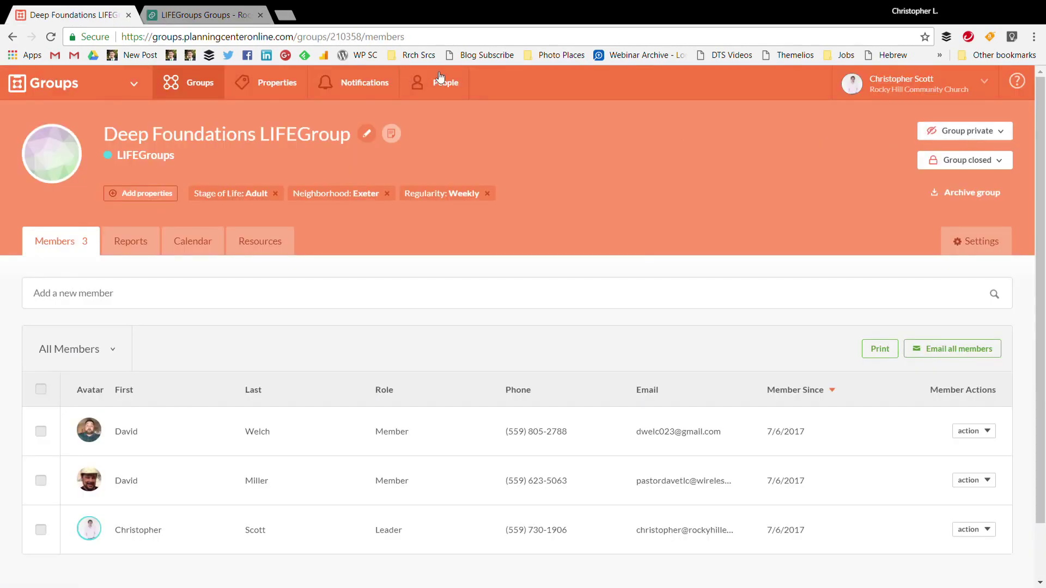
Glance at the public listing, then inspect the group's closed and private options without changing them
click(241, 11)
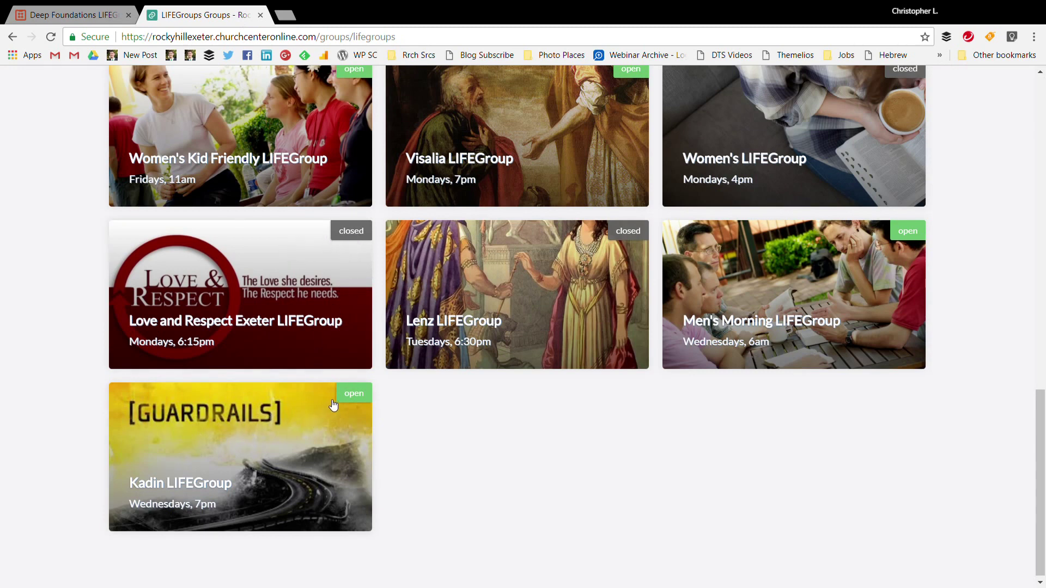
click(87, 14)
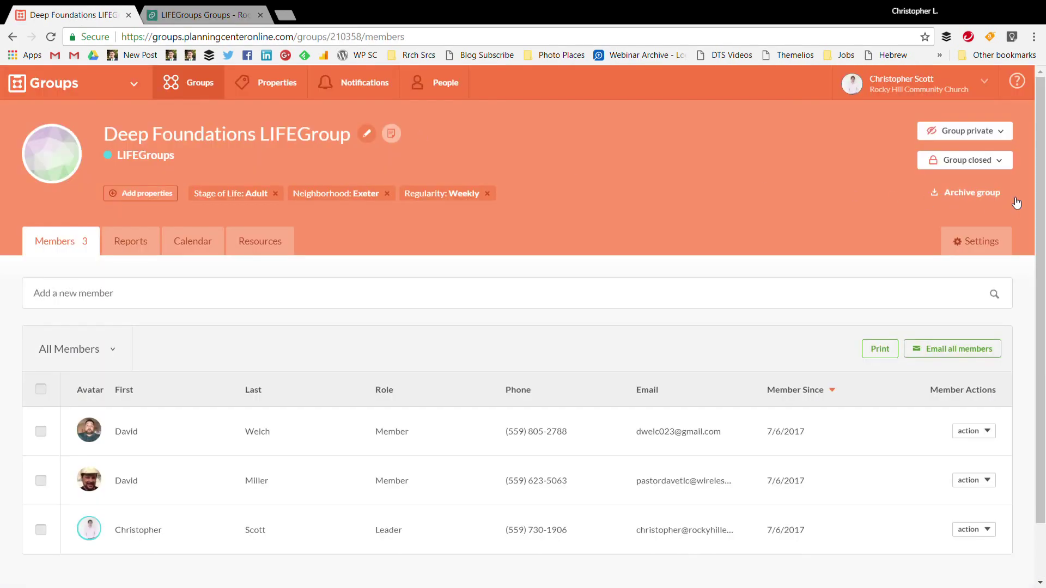
click(1005, 165)
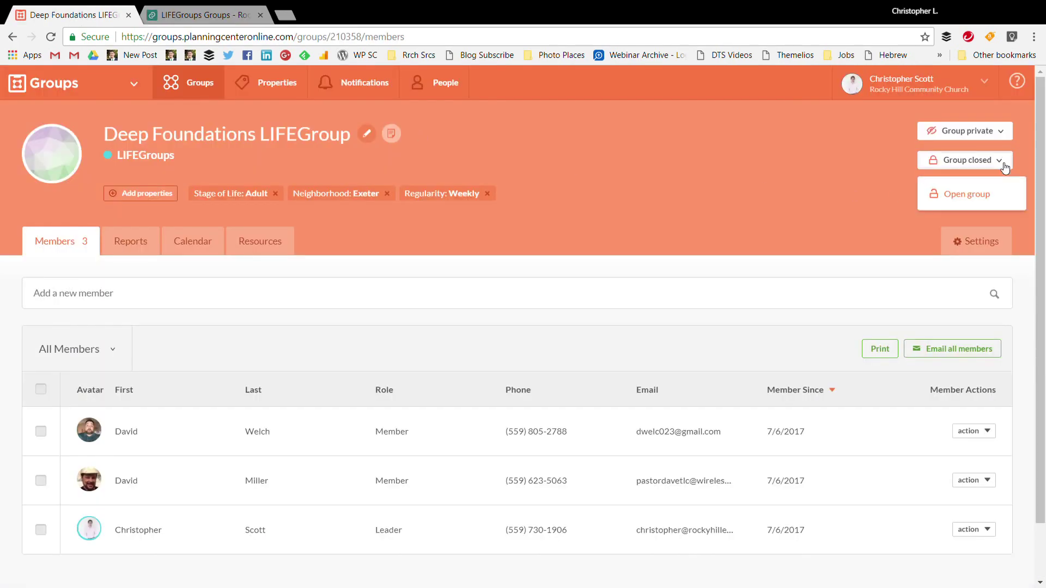
click(998, 133)
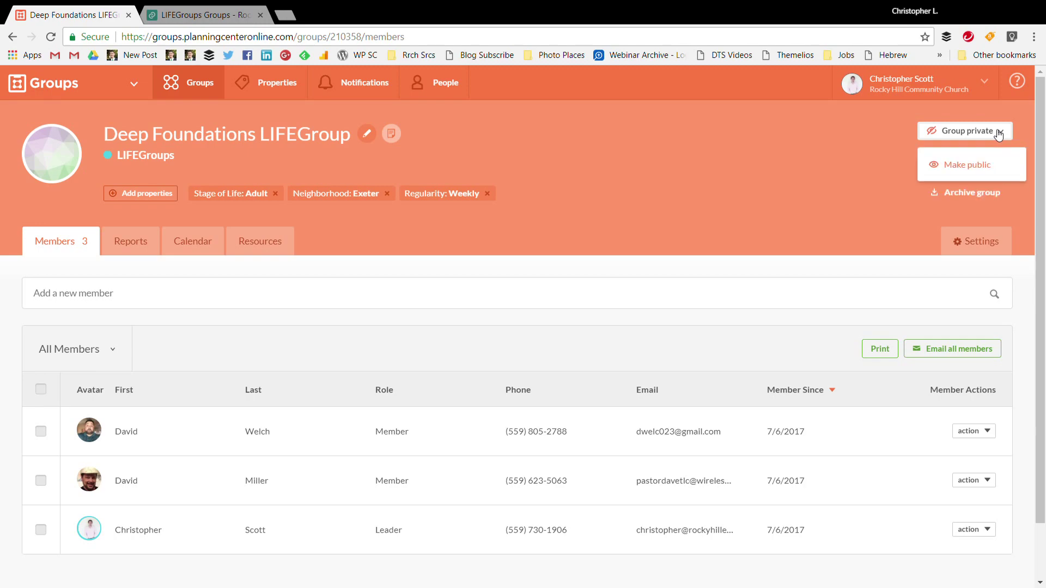
Recheck the public listing and the Group closed options, then return to the LIFEGroups cards
click(264, 10)
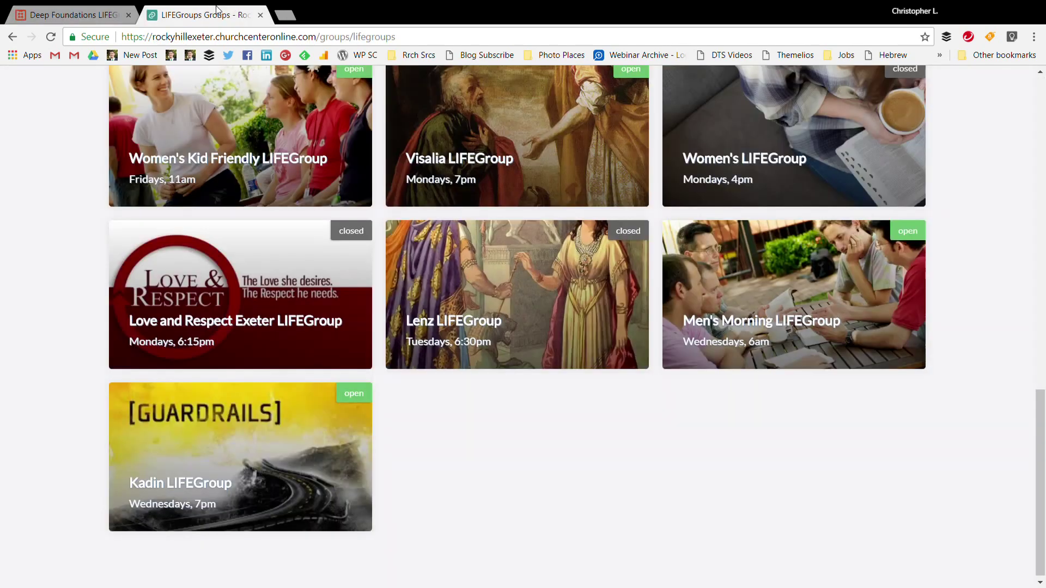
scroll(577, 397, up, 1)
scroll(577, 397, up, 15)
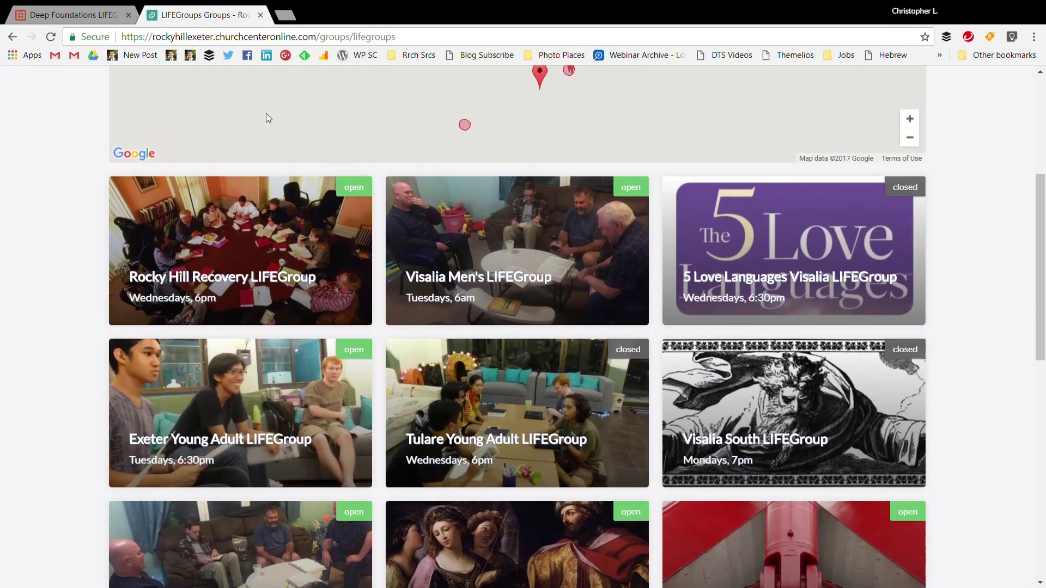
click(76, 14)
click(785, 176)
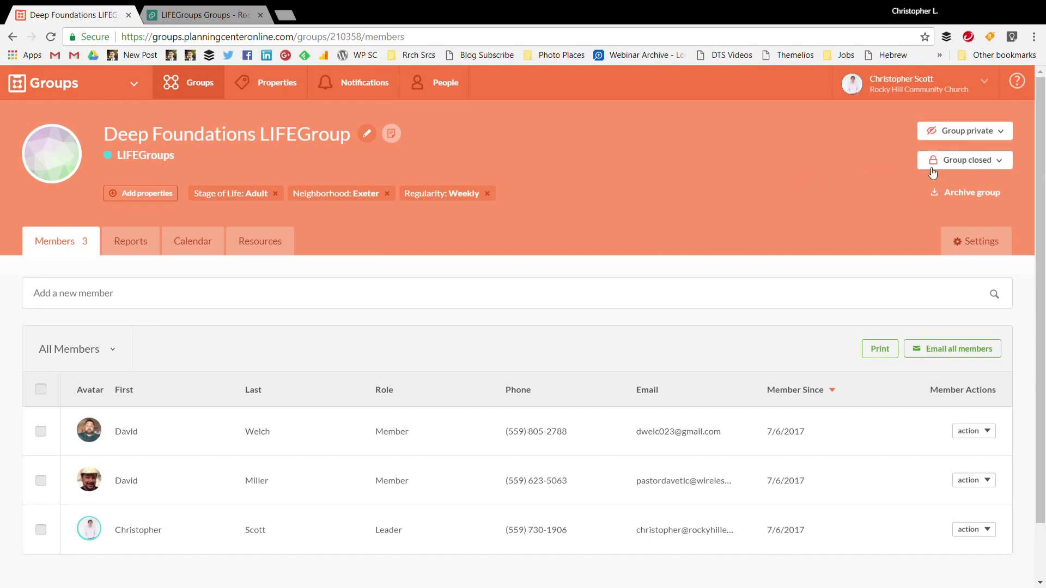
click(984, 164)
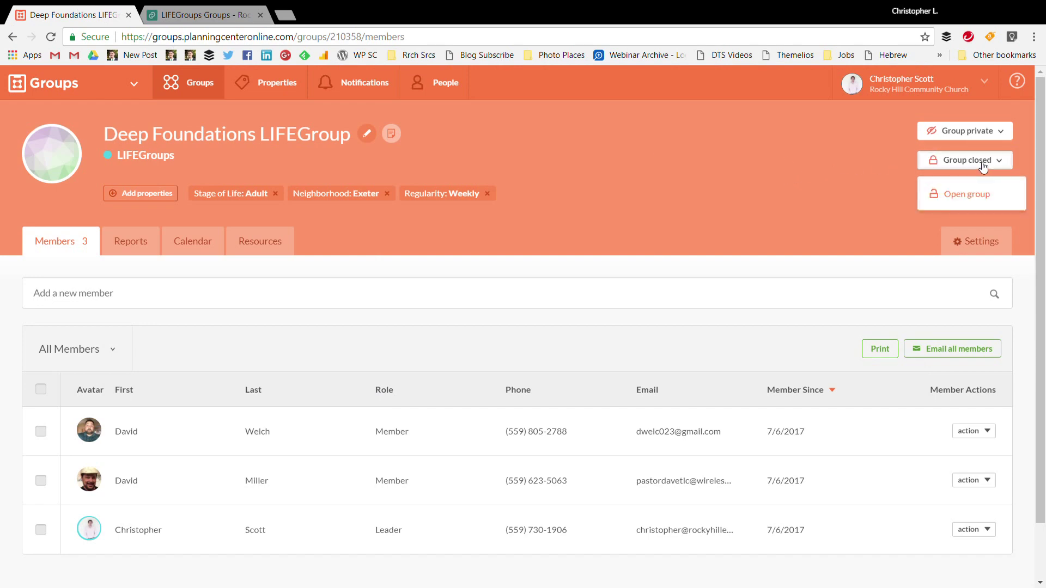
click(201, 10)
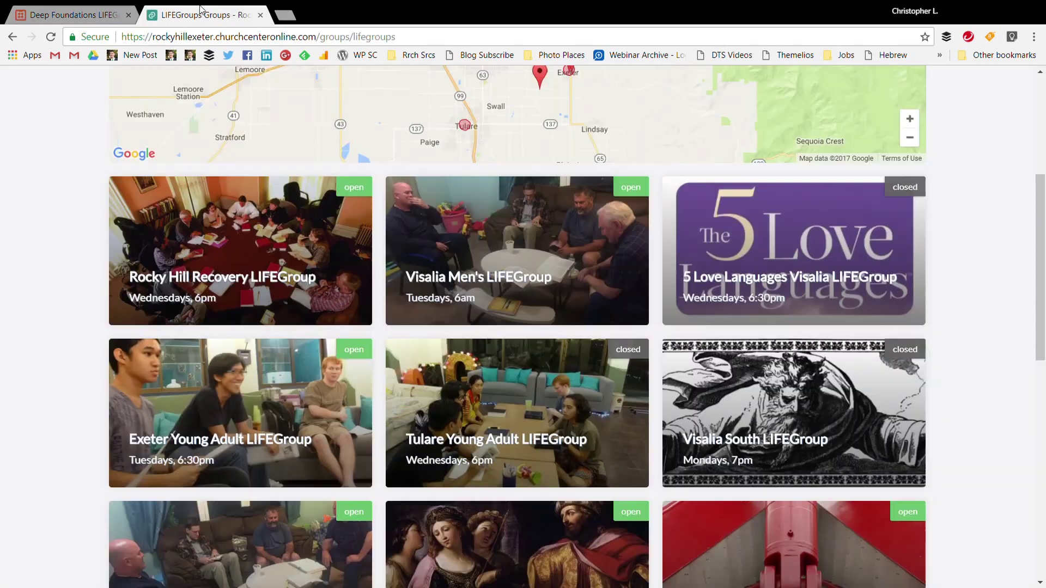
View the Visalia Men's LIFEGroup public page, then return to Deep Foundations and close the dropdown
click(500, 283)
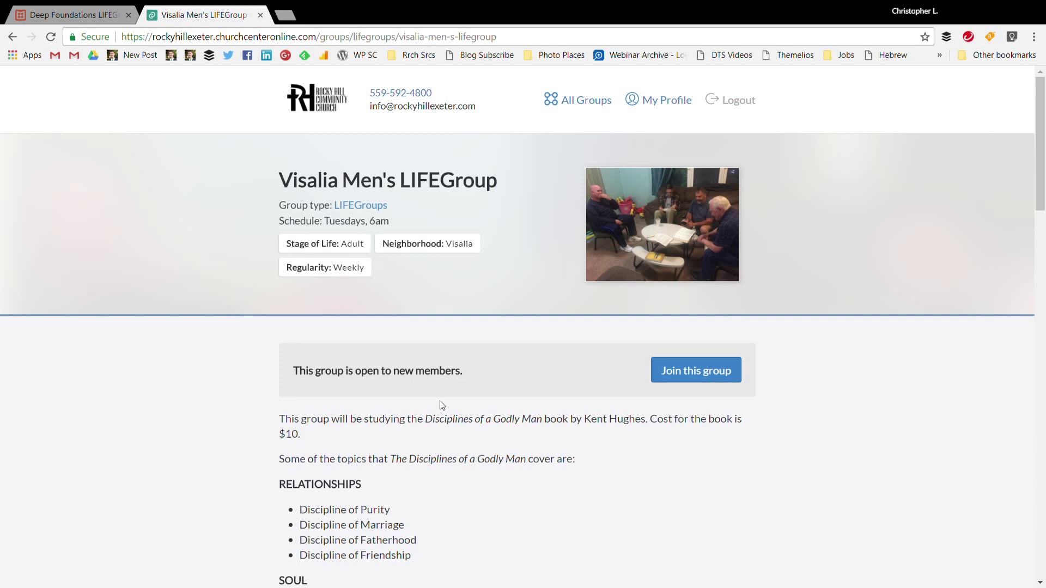
click(70, 5)
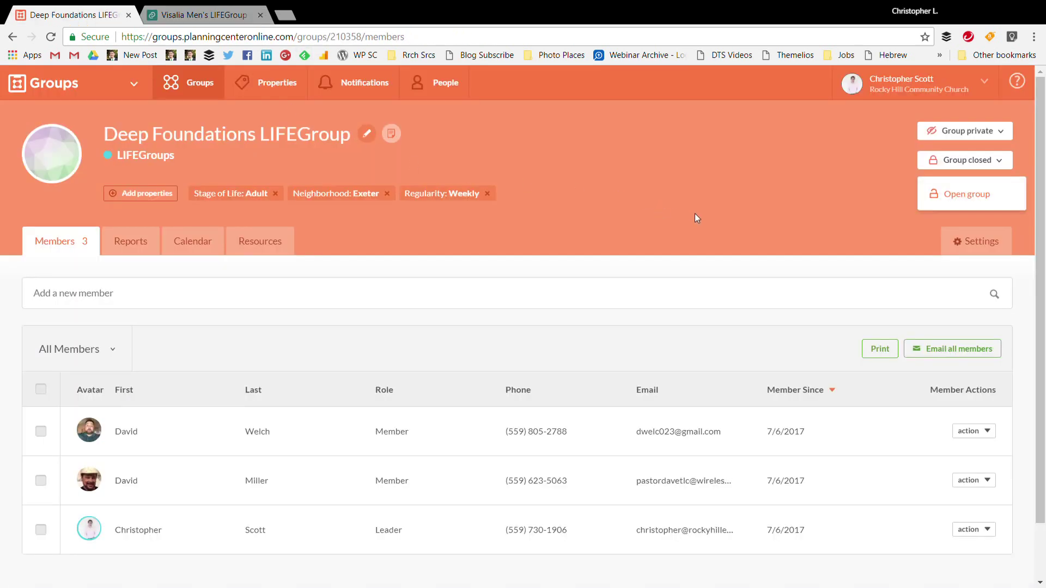
click(784, 209)
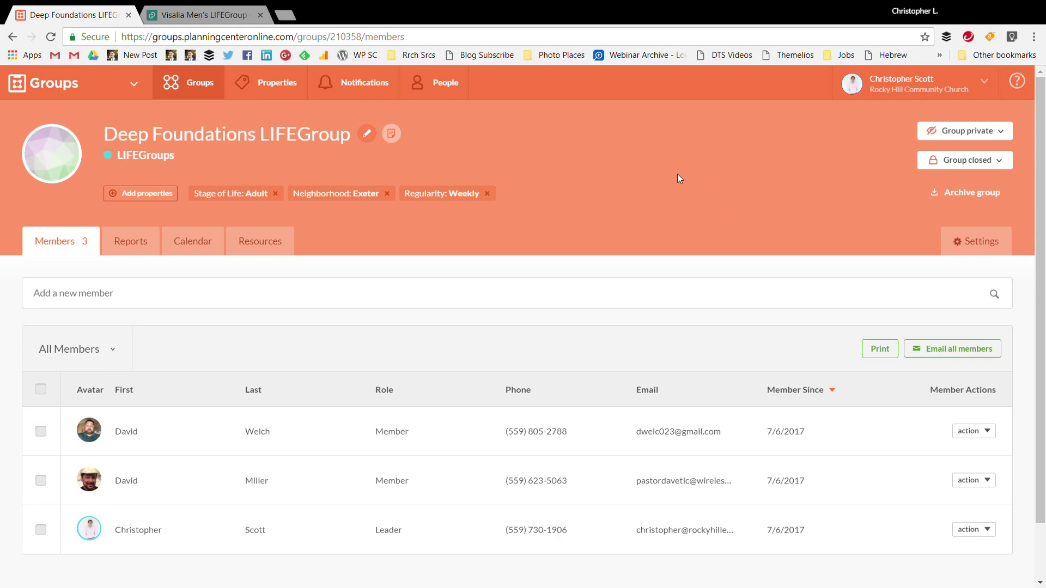